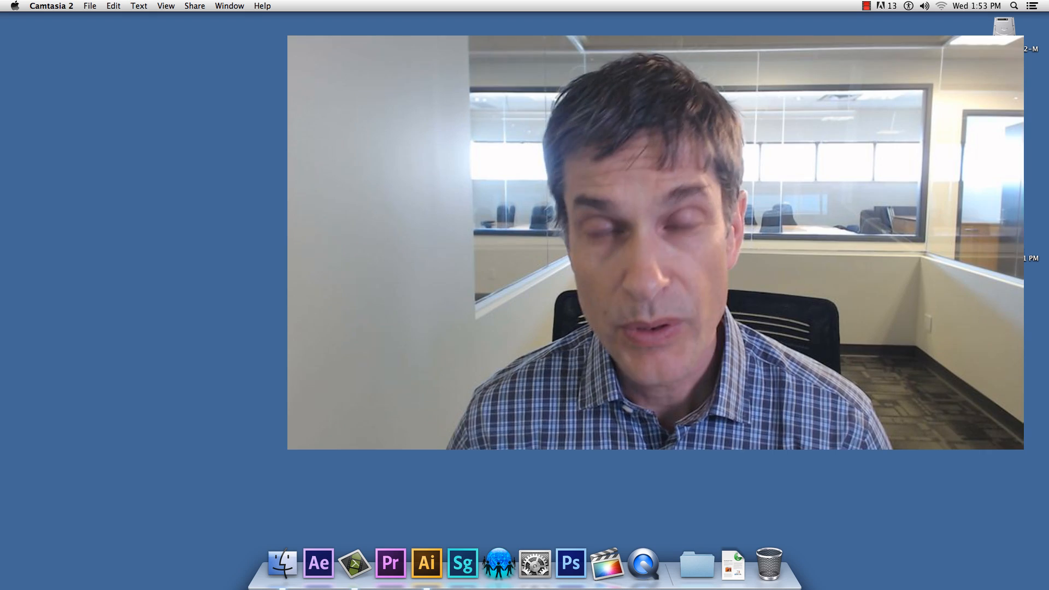
Step: Switch to Adobe Illustrator and create a new document with the Video and Film profile at HDTV 1080 size
click(427, 563)
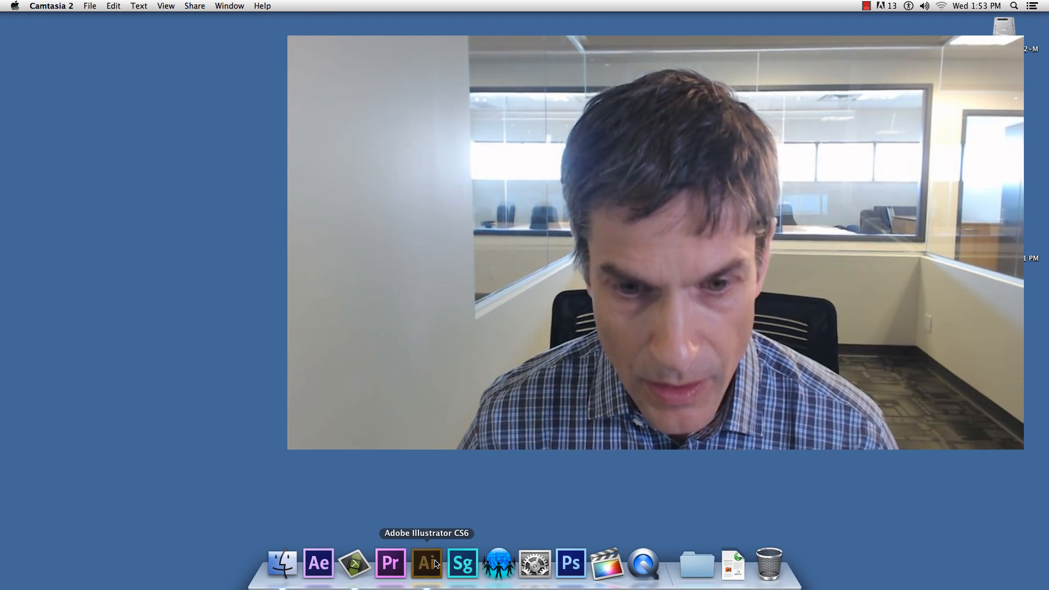
click(85, 6)
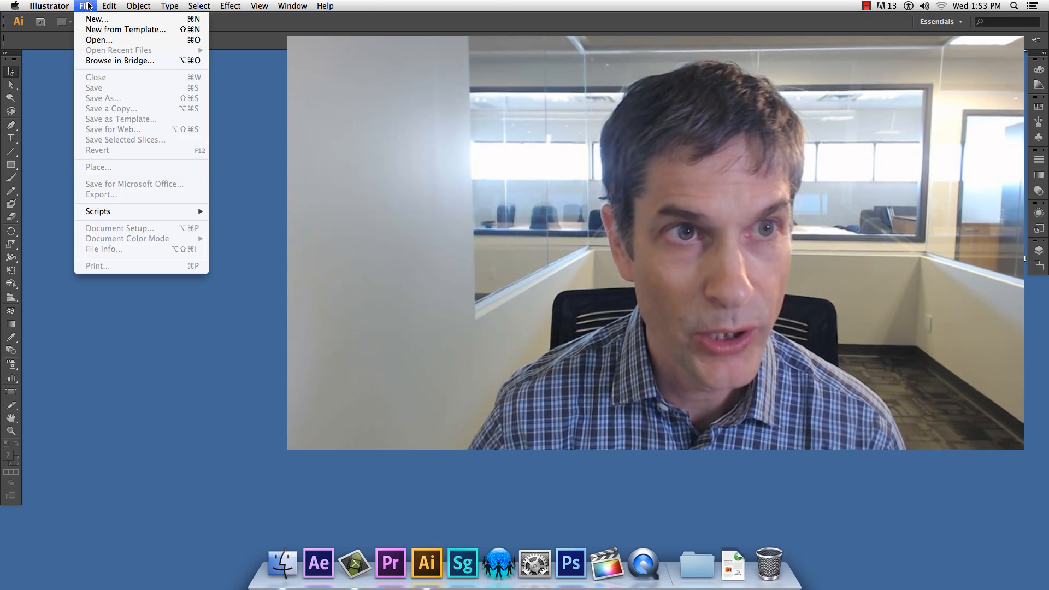
click(104, 19)
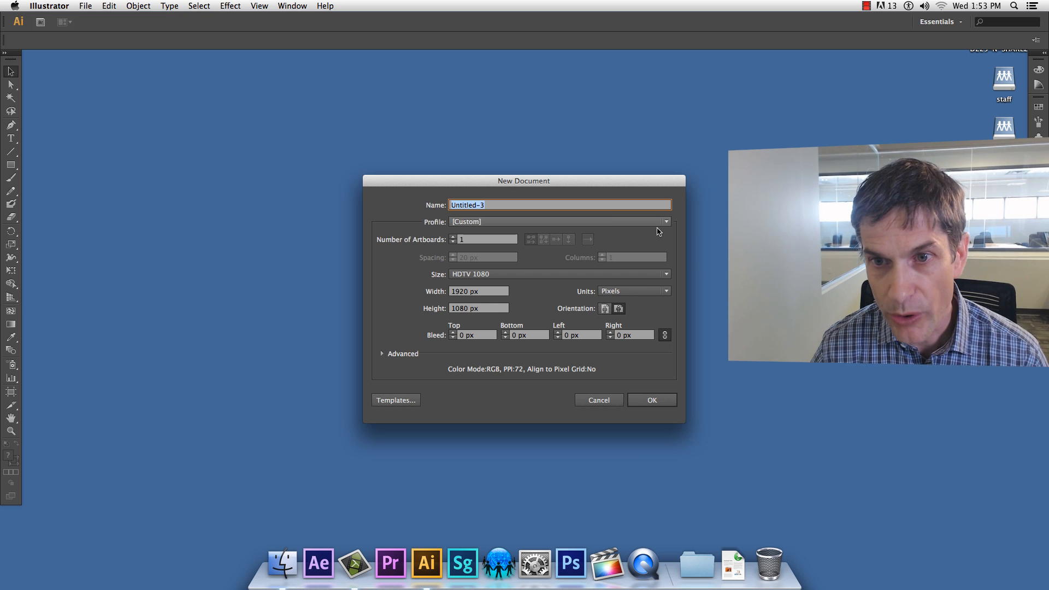
click(667, 223)
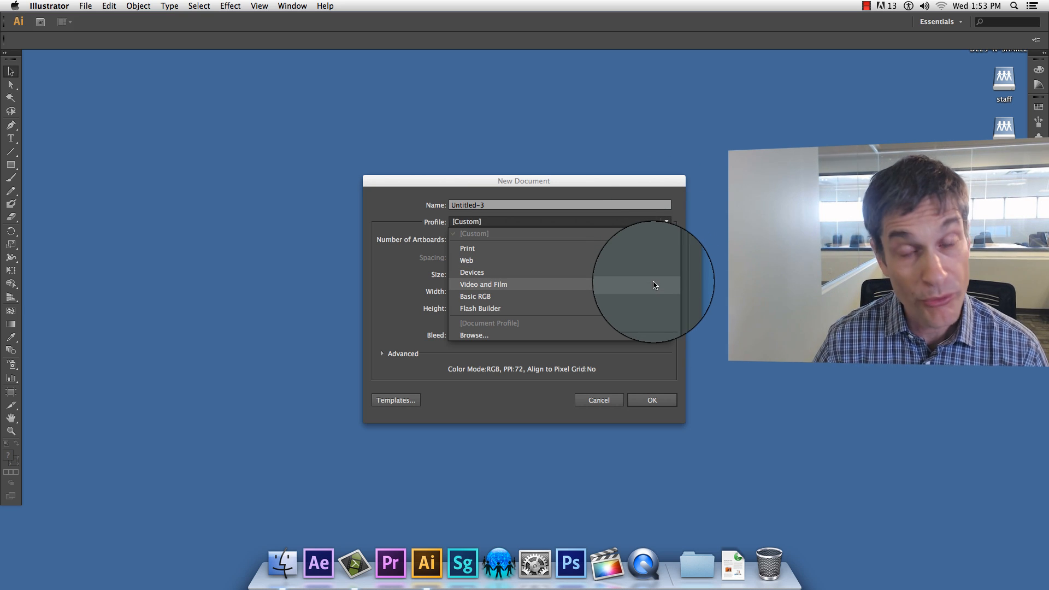
click(655, 285)
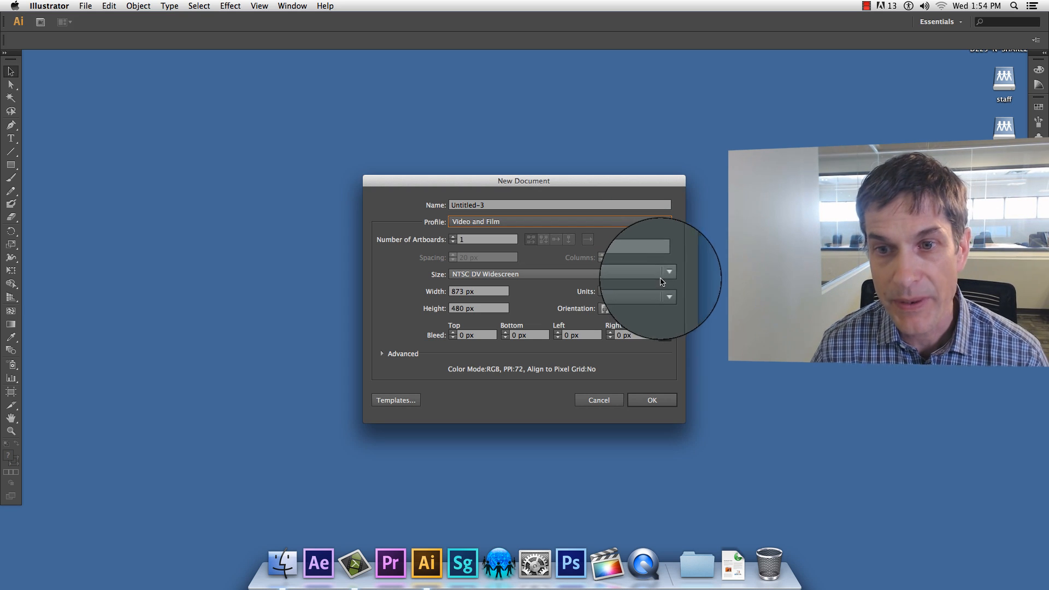
click(666, 273)
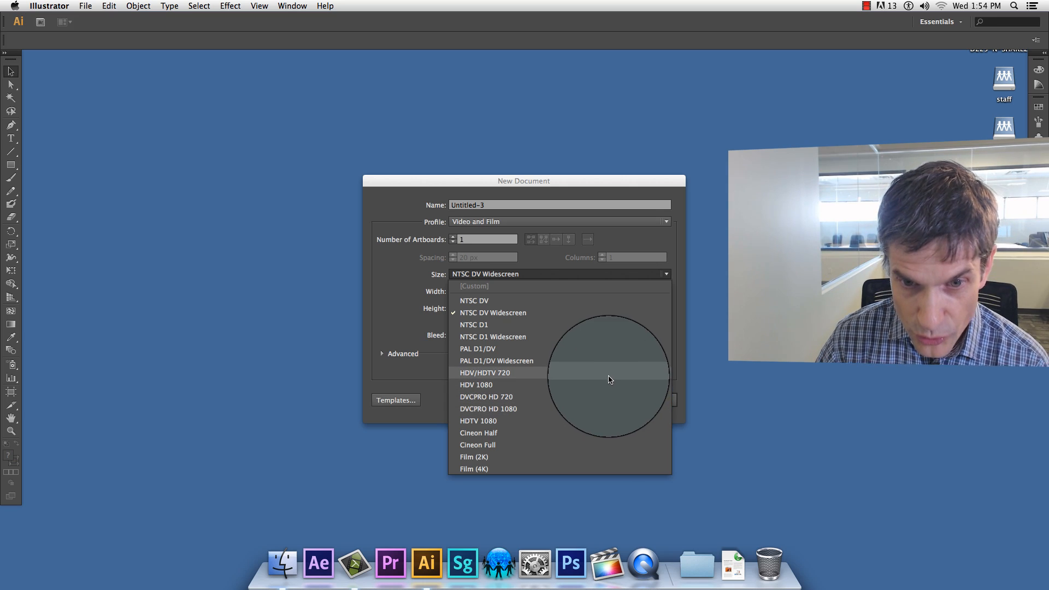
click(592, 421)
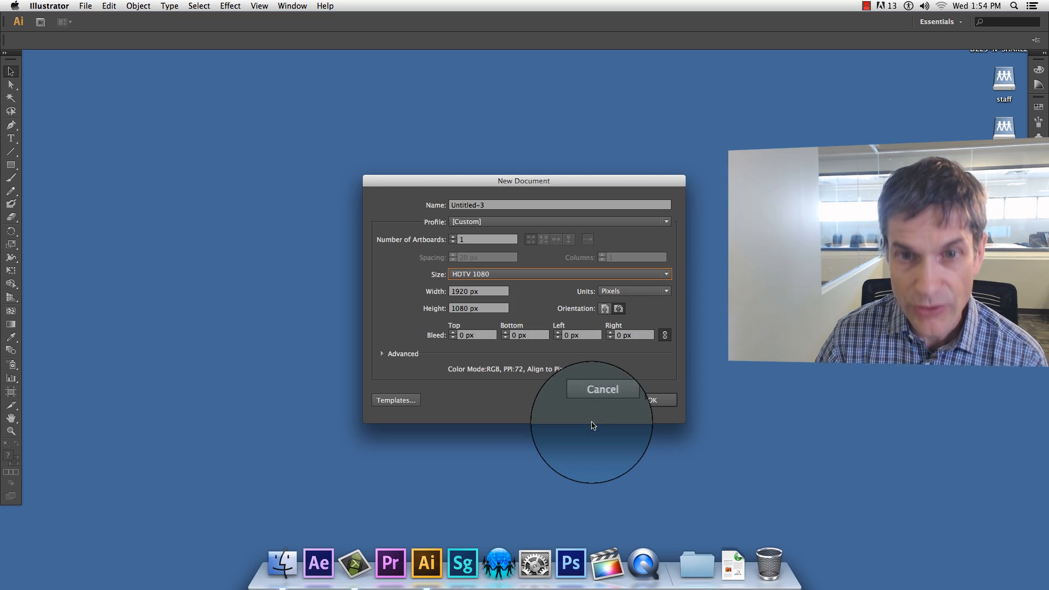
click(657, 402)
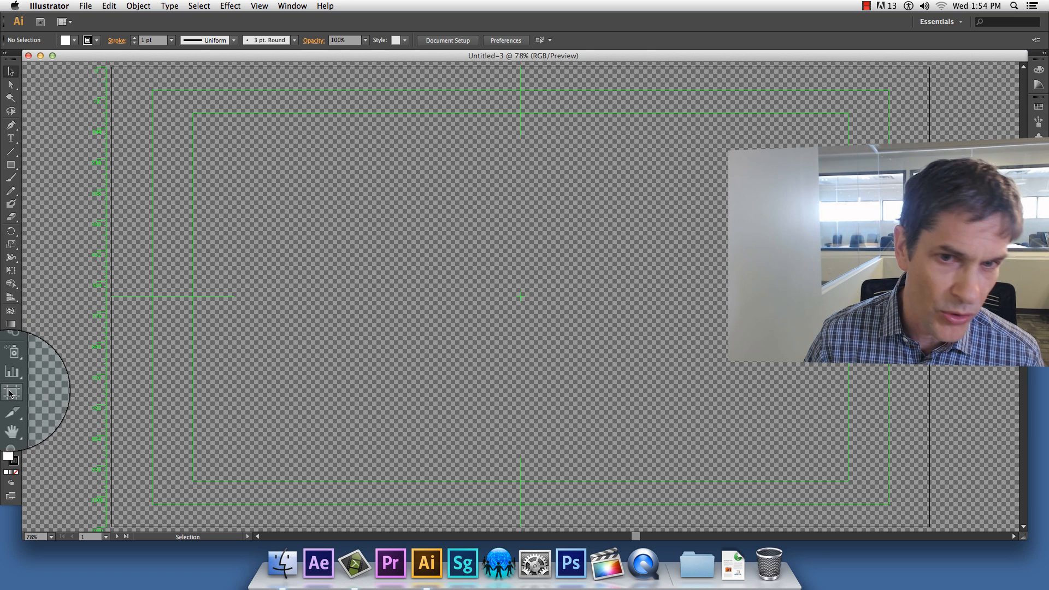
Step: Extend the artboard's bottom edge downward until the artboard is about 5869 px tall, keeping the 1920 px width
click(11, 392)
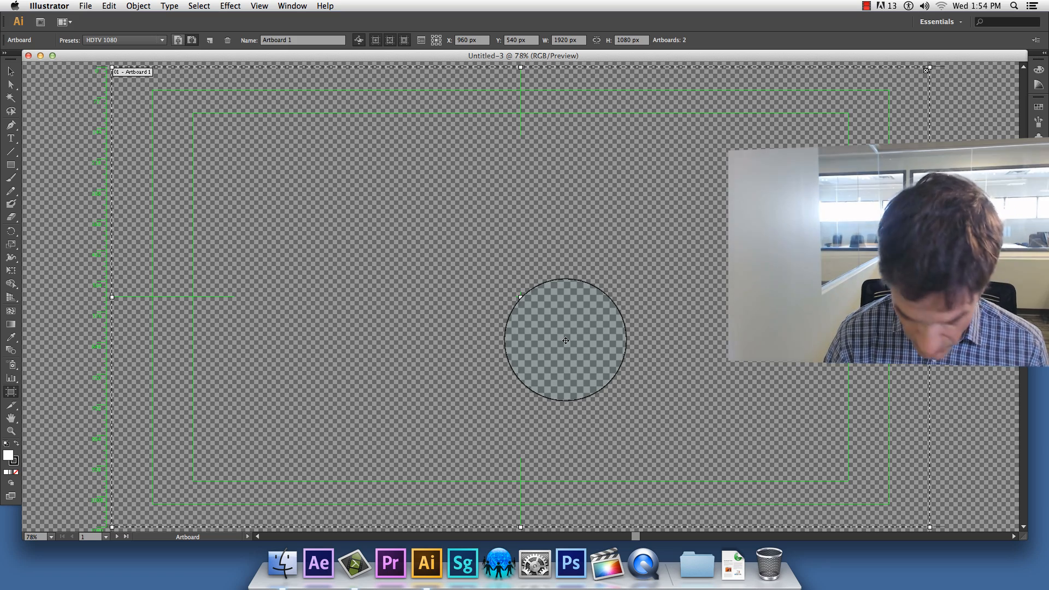
key(super+minus)
key(super+minus)
key(super+minus)
key(super+minus)
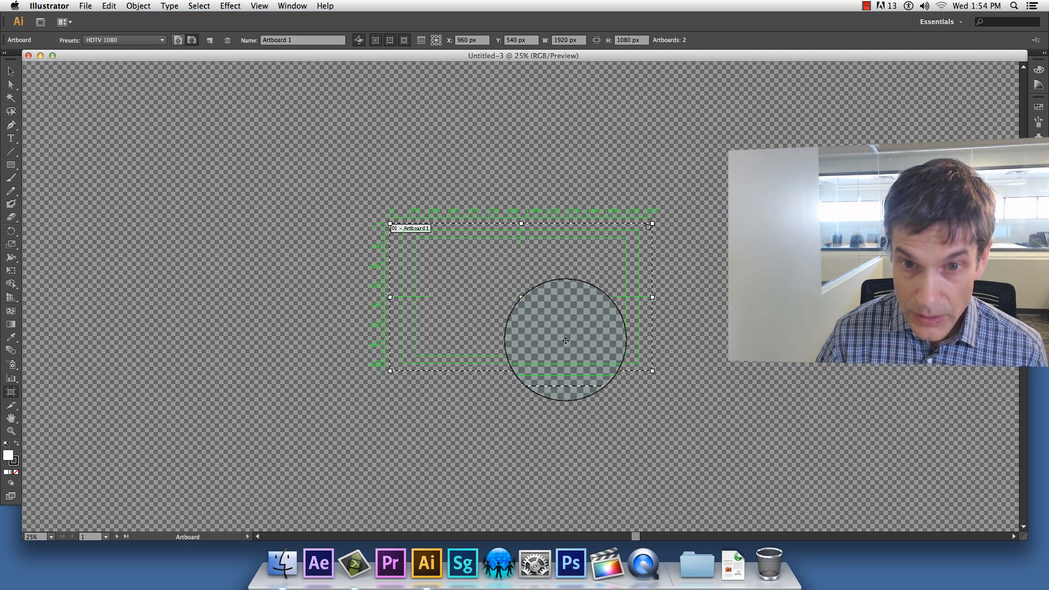
drag(521, 370, 527, 560)
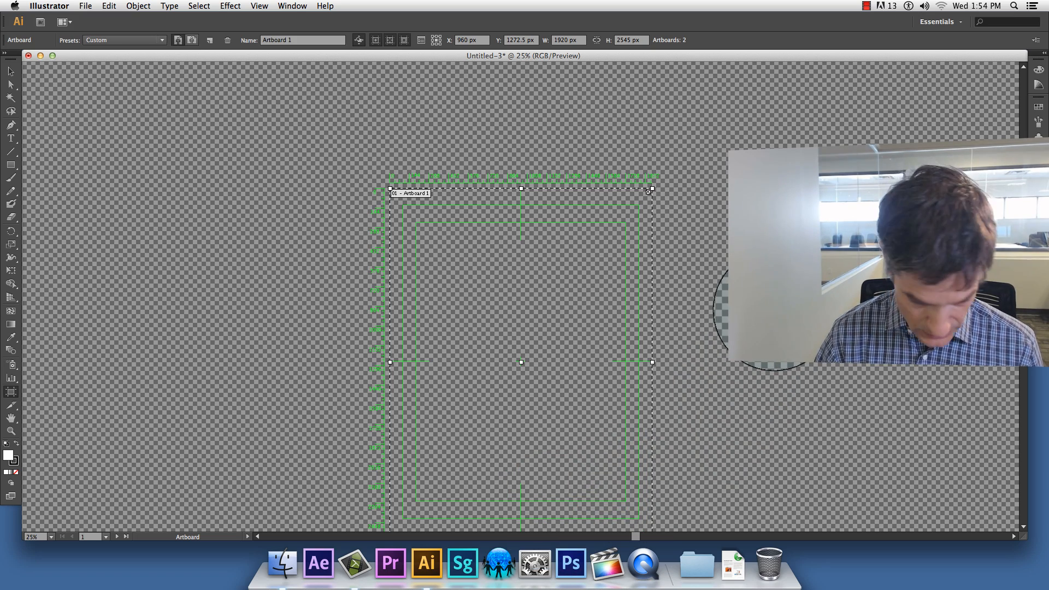
key(super+minus)
key(super+minus)
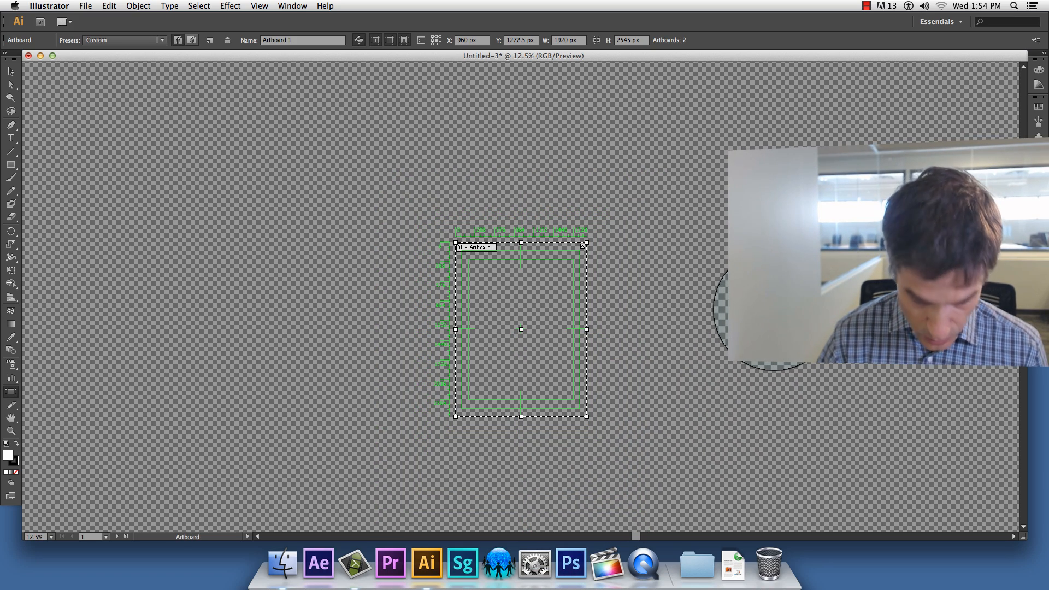
scroll(555, 297, down, 5)
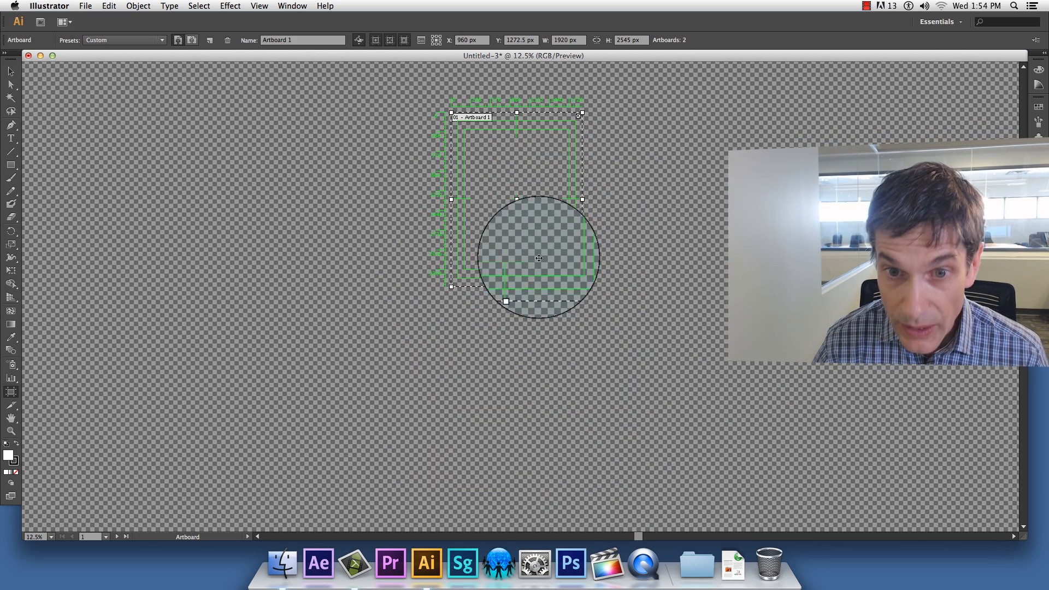
drag(516, 286, 528, 513)
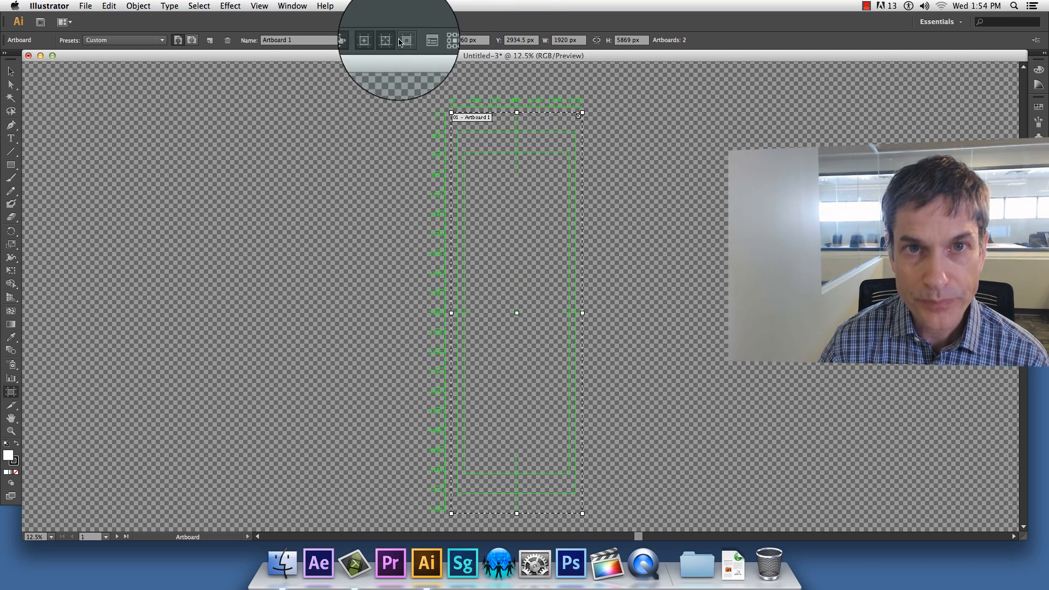
Step: Hide the artboard's video safe areas and cross hairs, and leave artboard editing
click(407, 41)
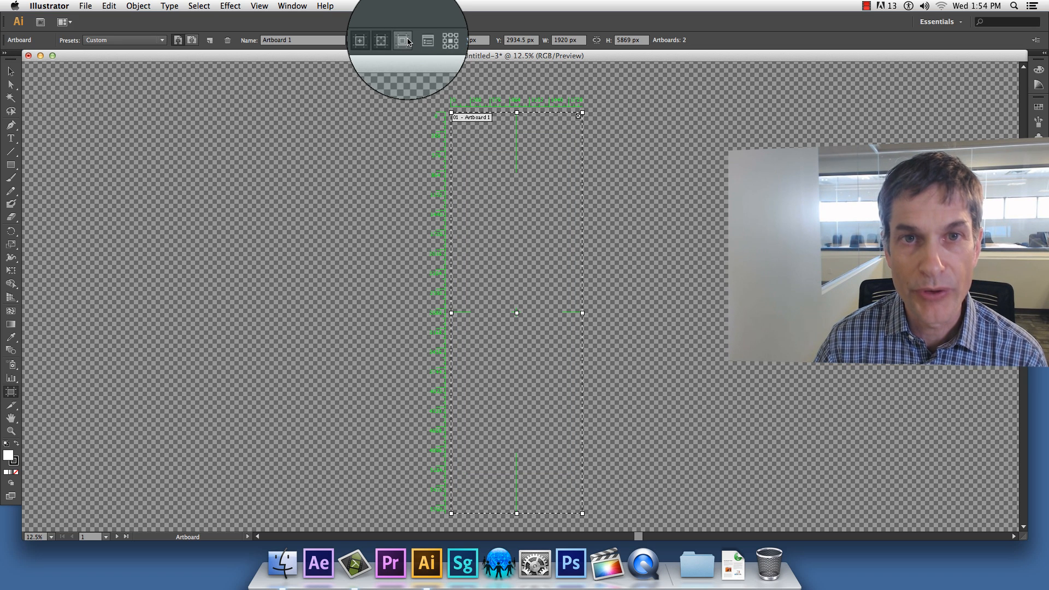
click(393, 43)
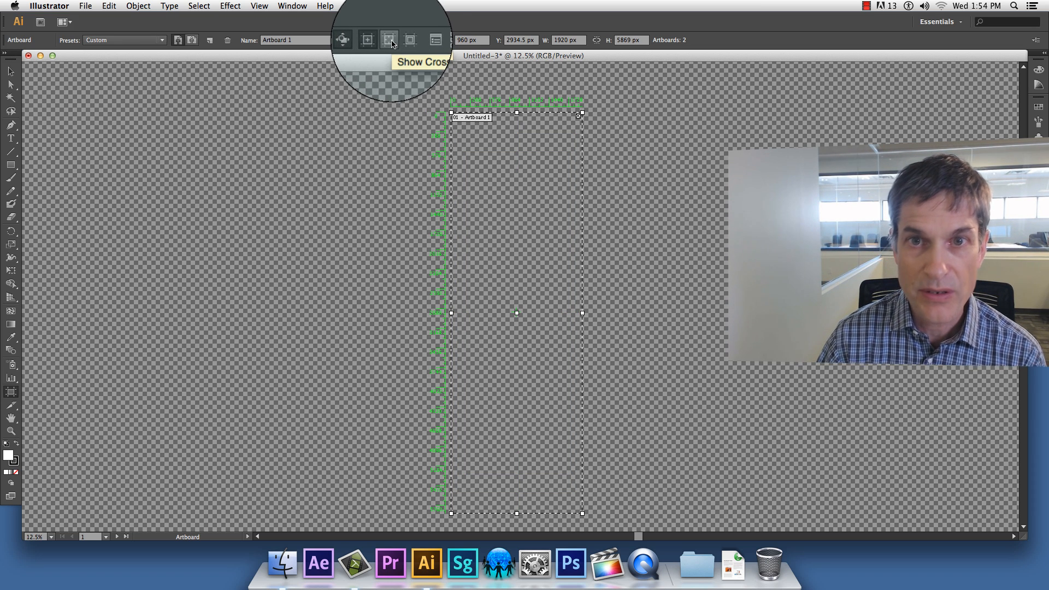
click(11, 70)
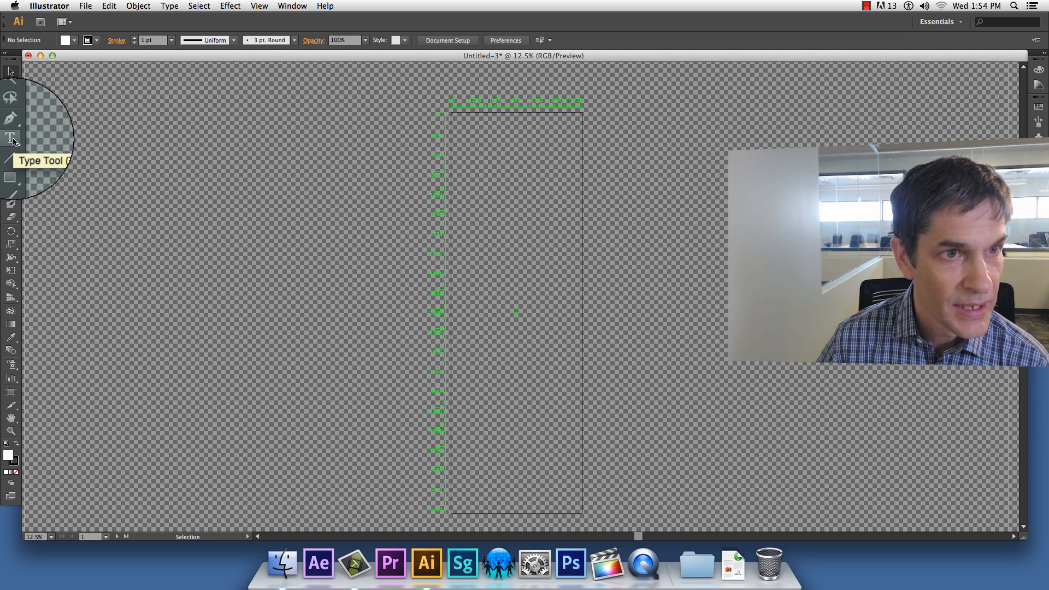
Step: Create a text area about 1320 by 3576 px in the artboard's upper part, reading "These are the credits" in 72 pt Bold
click(11, 138)
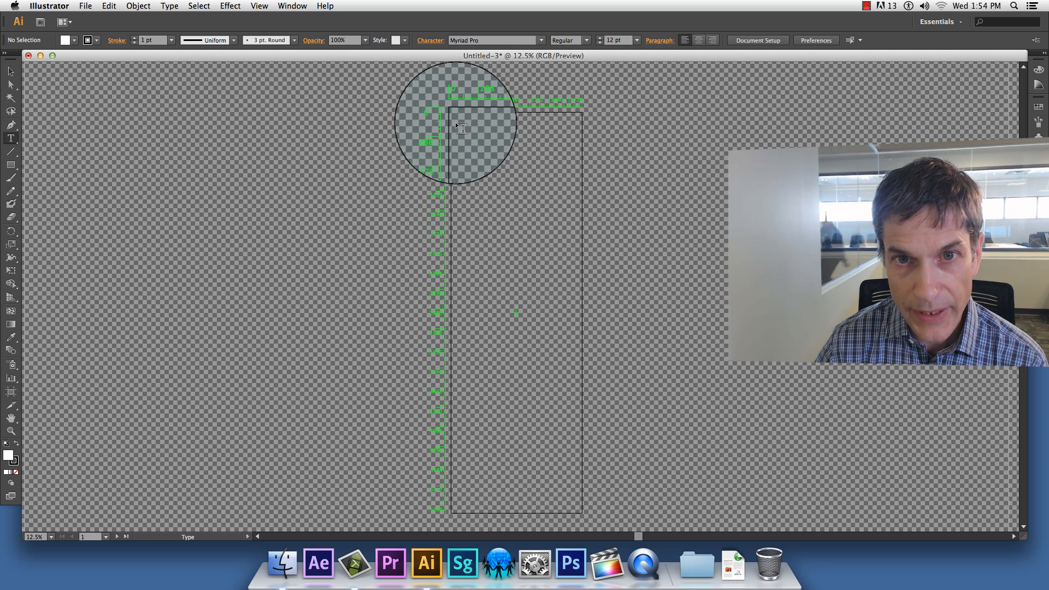
drag(455, 123, 546, 367)
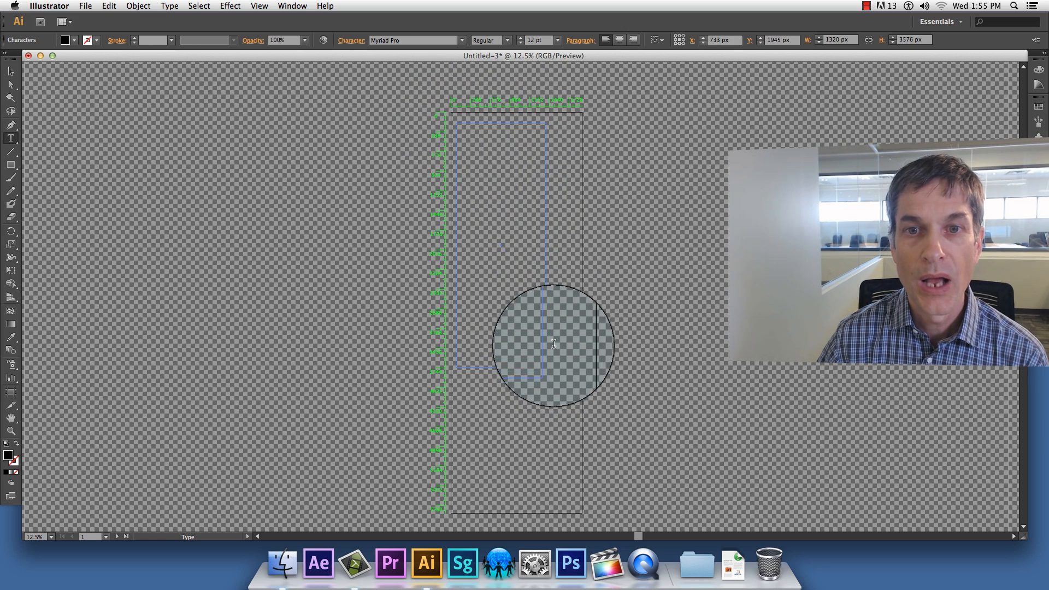
click(558, 41)
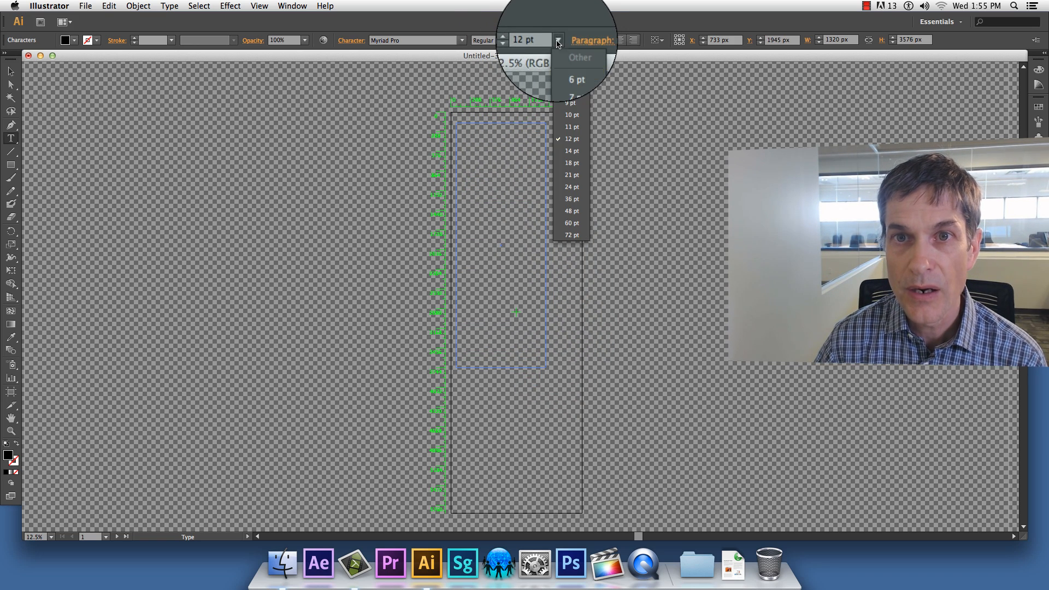
click(572, 235)
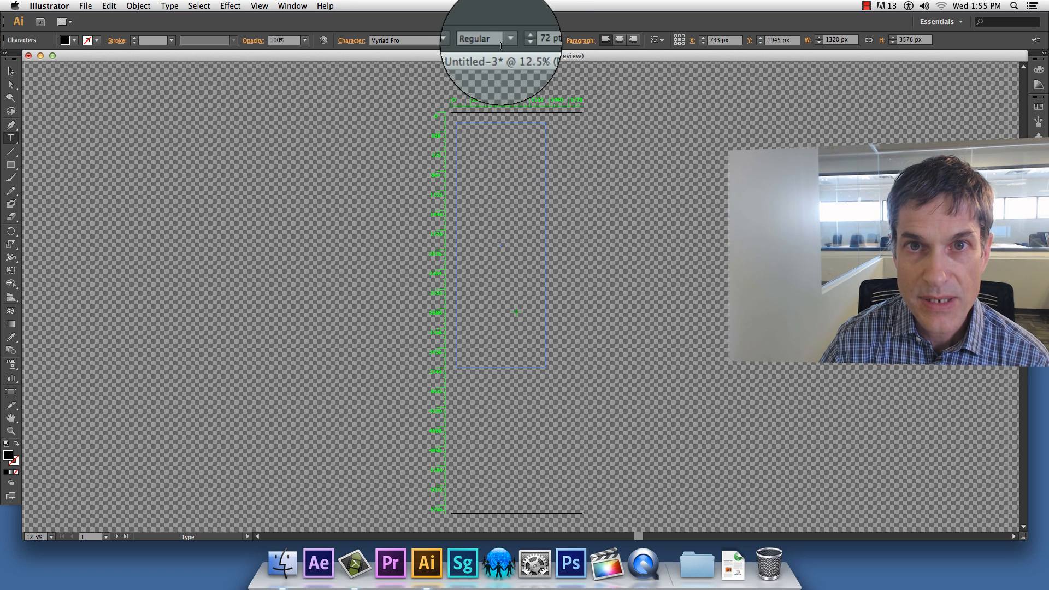
click(501, 40)
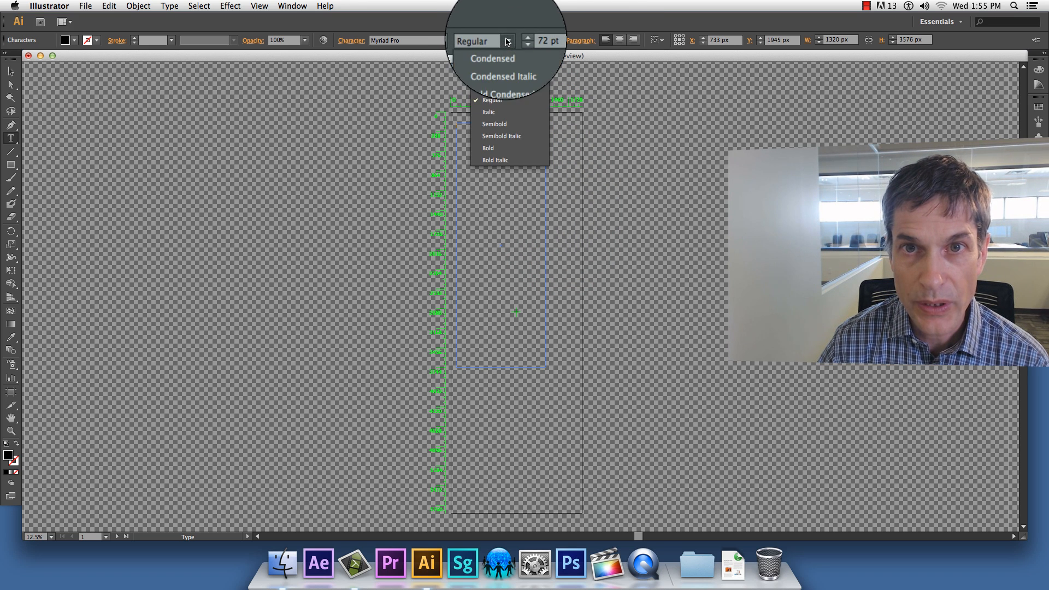
click(489, 149)
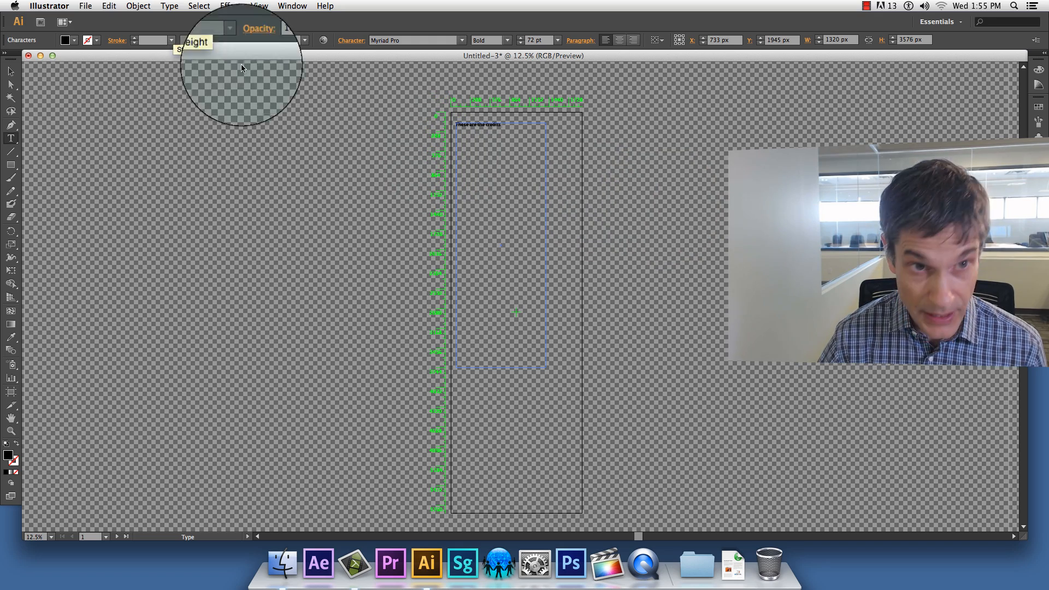
Step: Select the whole line "These are the credits" and set its fill color to RGB 235, 235, 235
click(9, 71)
drag(679, 151, 649, 382)
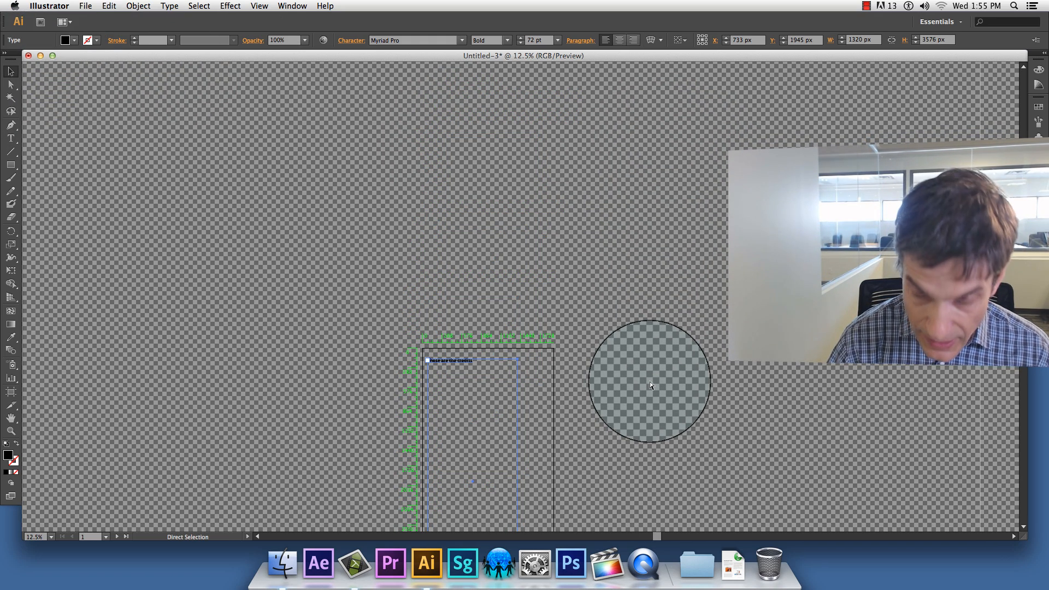
key(super+equal)
key(super+equal)
key(super+equal)
key(super+equal)
drag(645, 387, 744, 127)
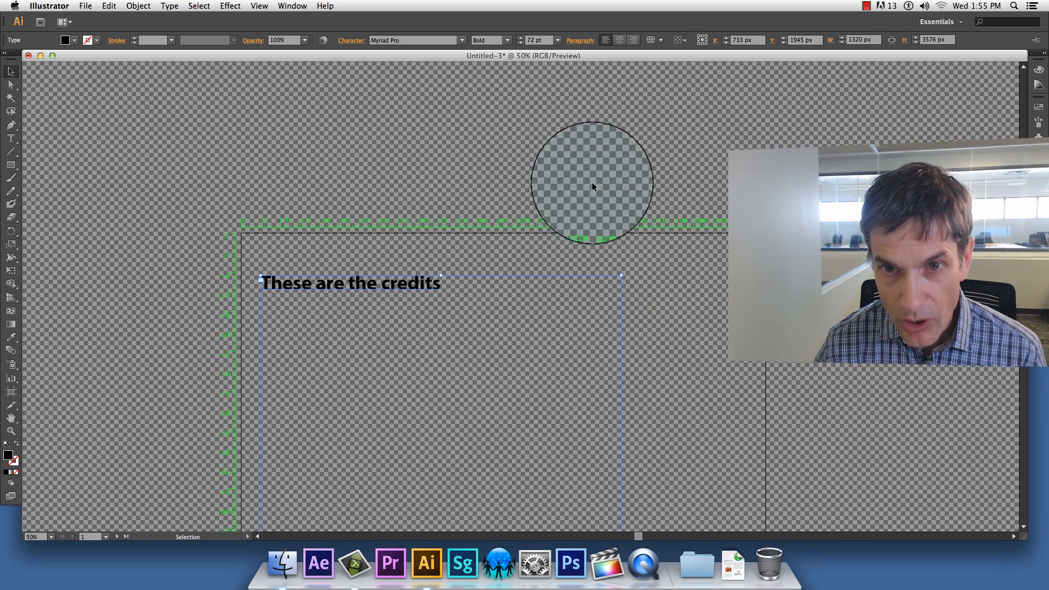
double_click(409, 285)
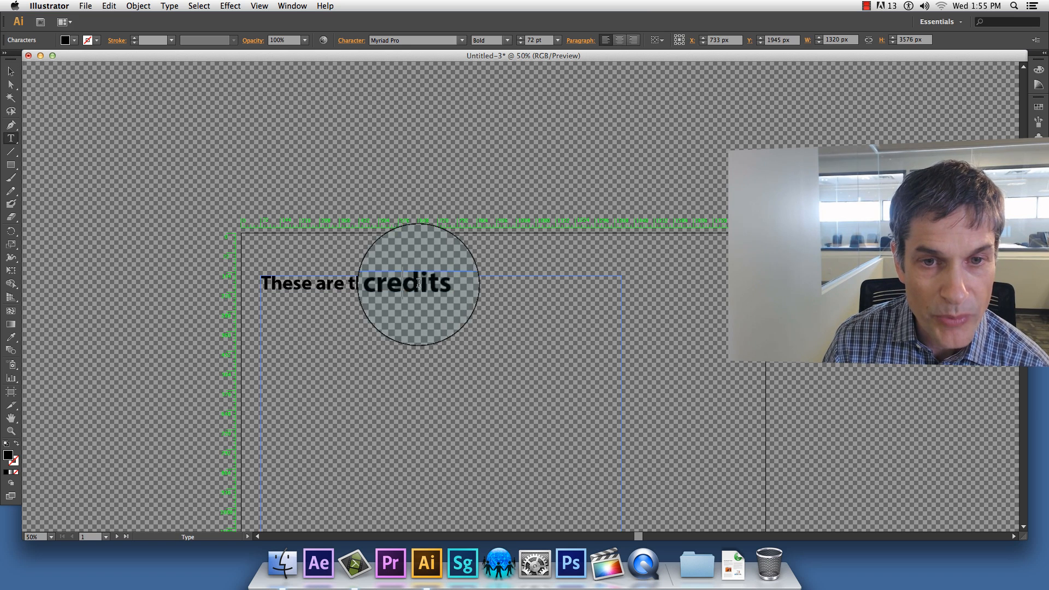
drag(443, 284, 232, 285)
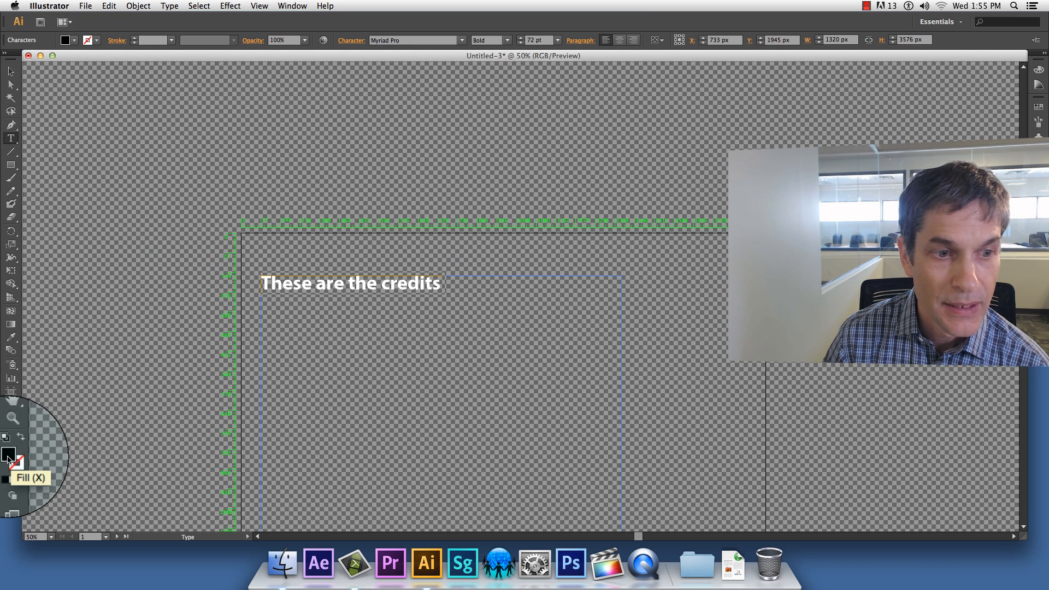
double_click(8, 458)
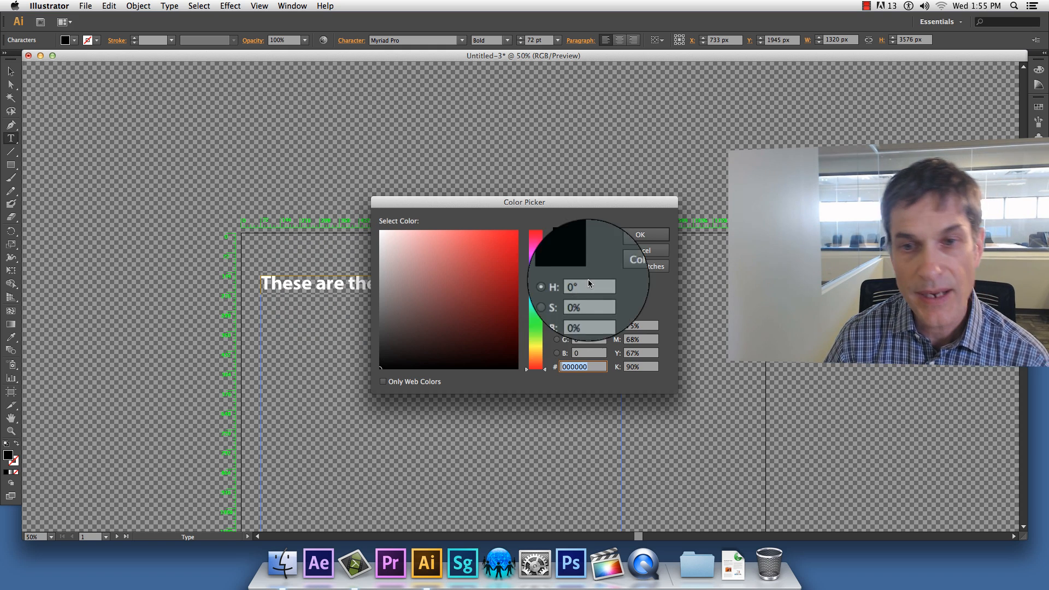
click(568, 326)
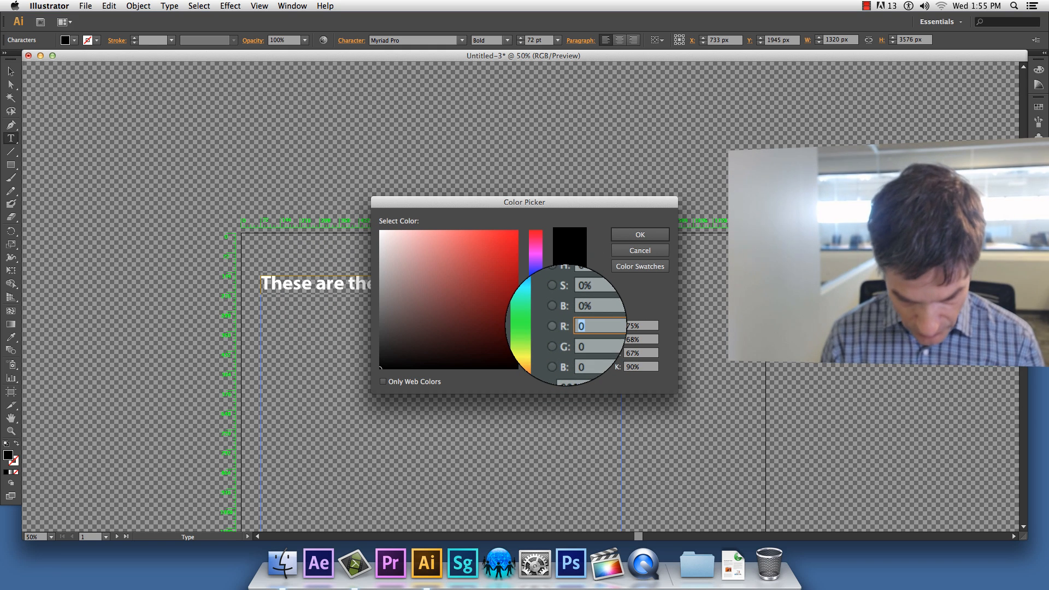
text(235)
key(Tab)
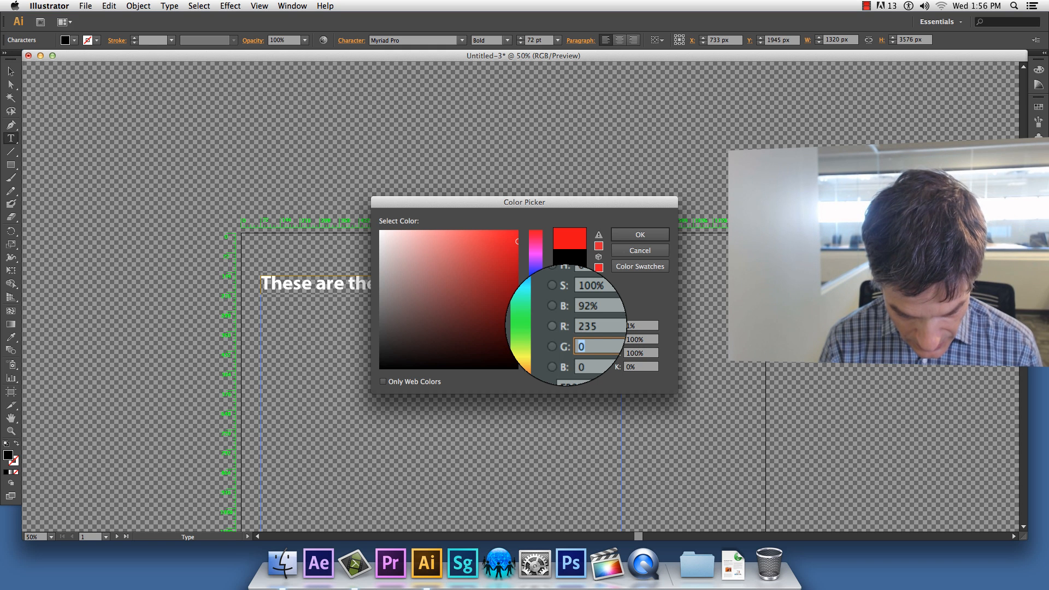
text(235)
key(Tab)
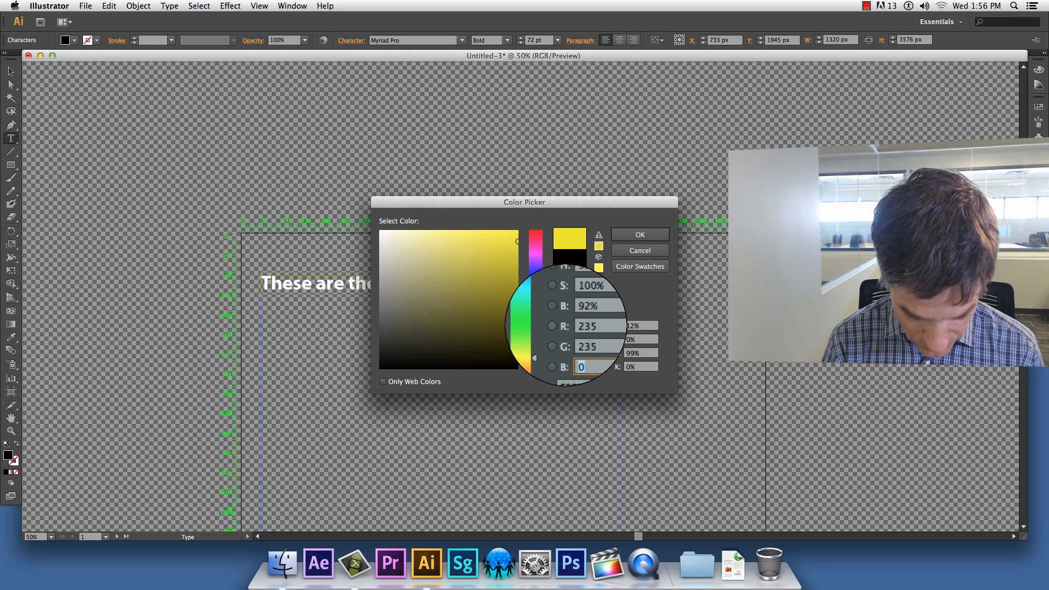
text(235)
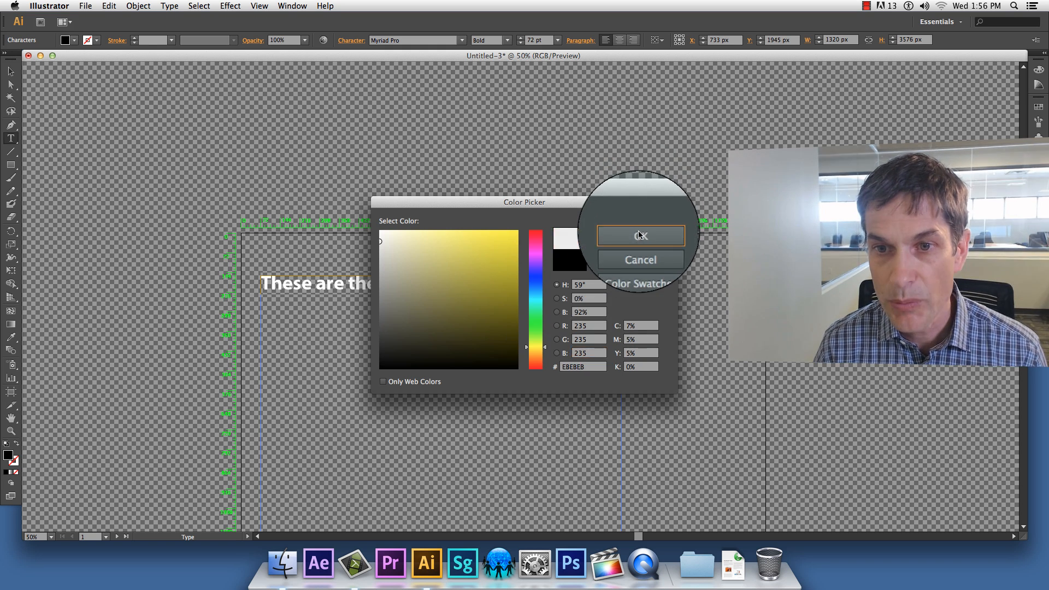
click(639, 234)
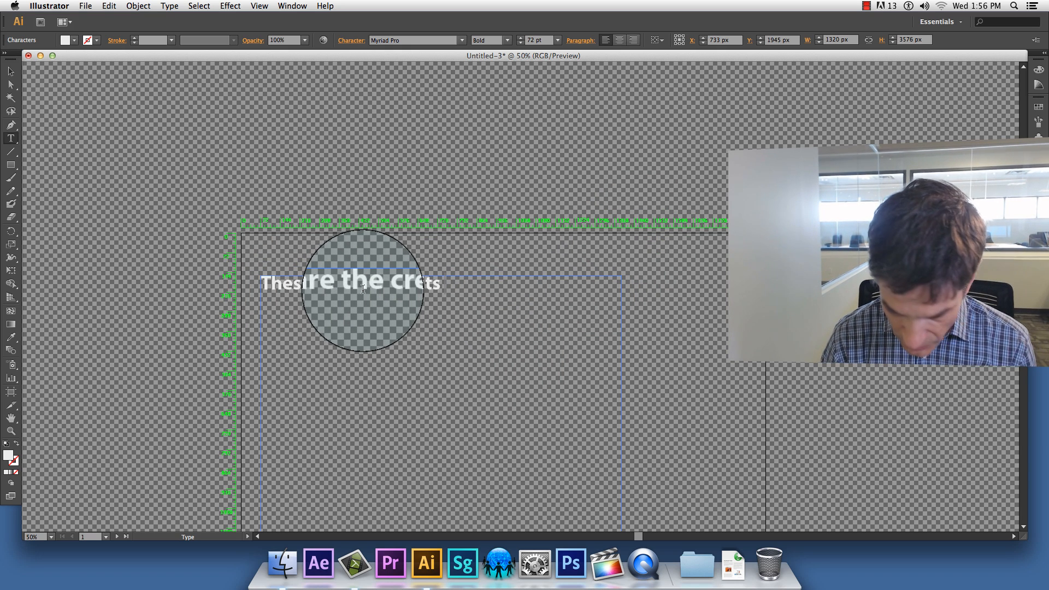
Step: Save the document as scroll.ai in the Documents folder, in Adobe Illustrator format with the Illustrator CS6 version options
key(super+minus)
key(super+minus)
key(super+minus)
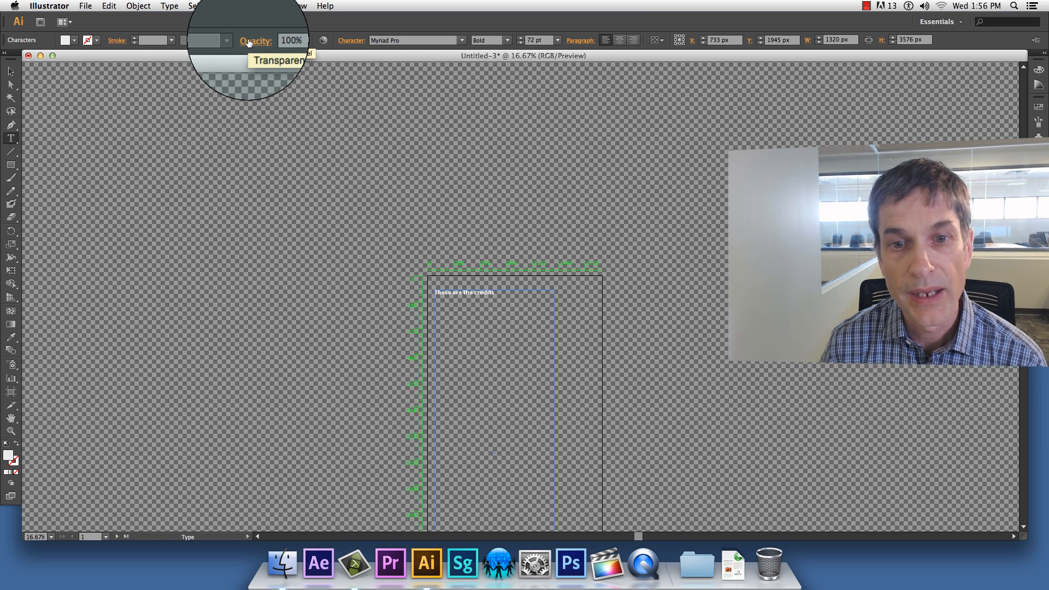
click(90, 6)
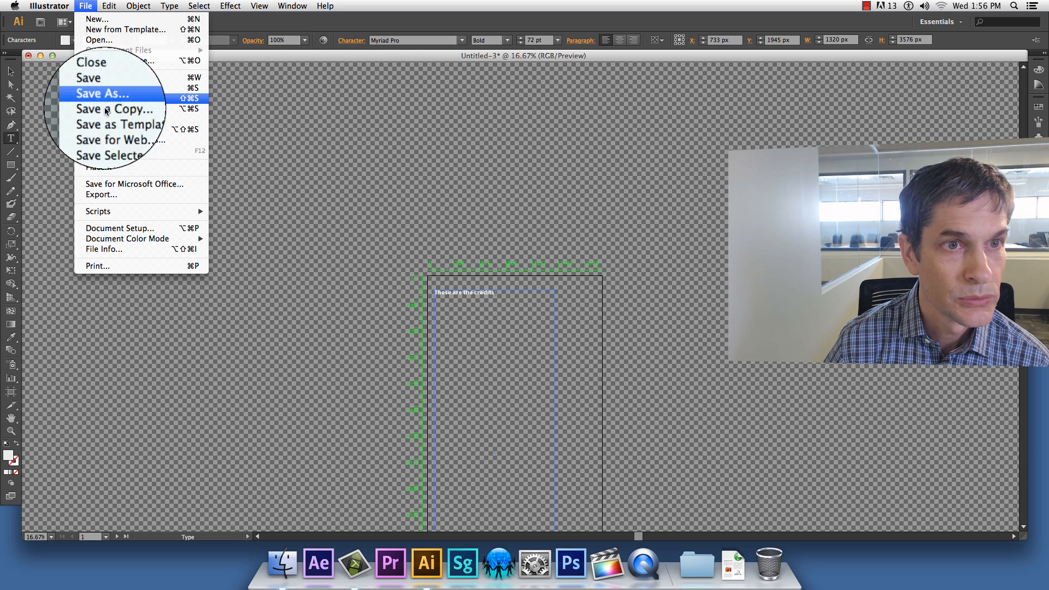
click(101, 88)
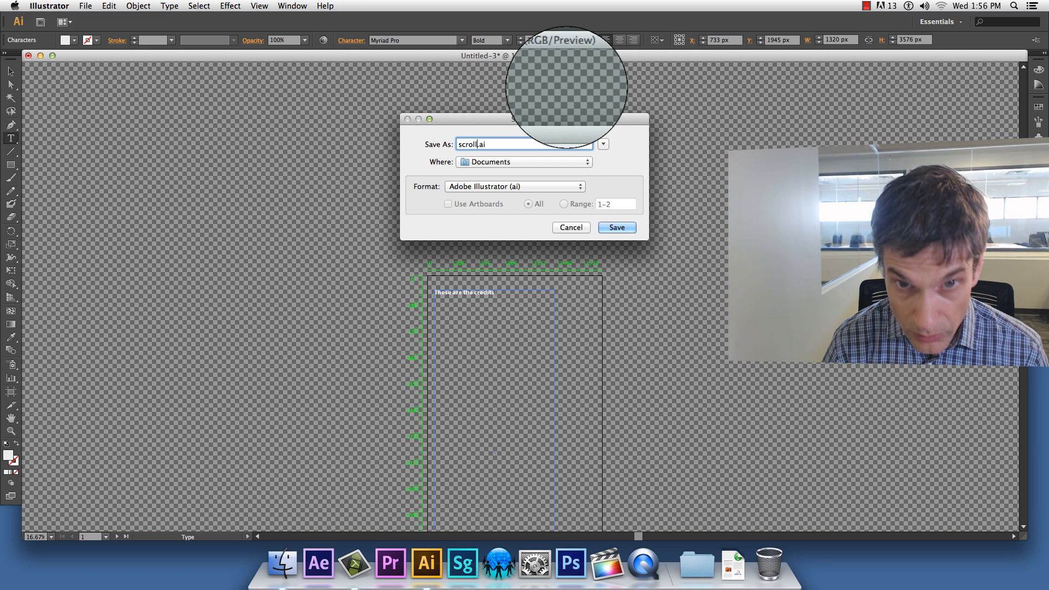
click(616, 227)
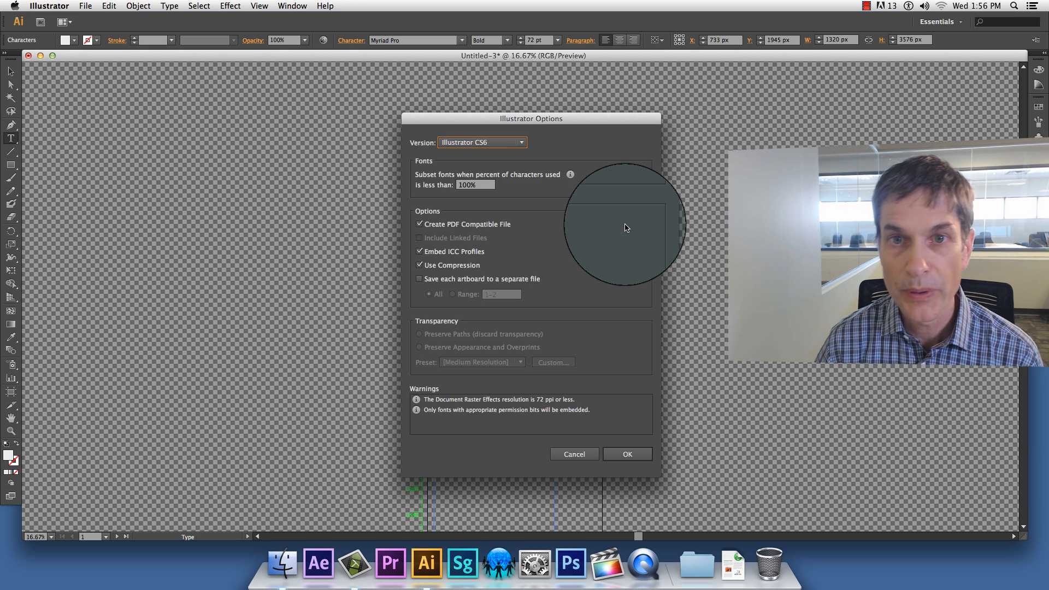
click(622, 454)
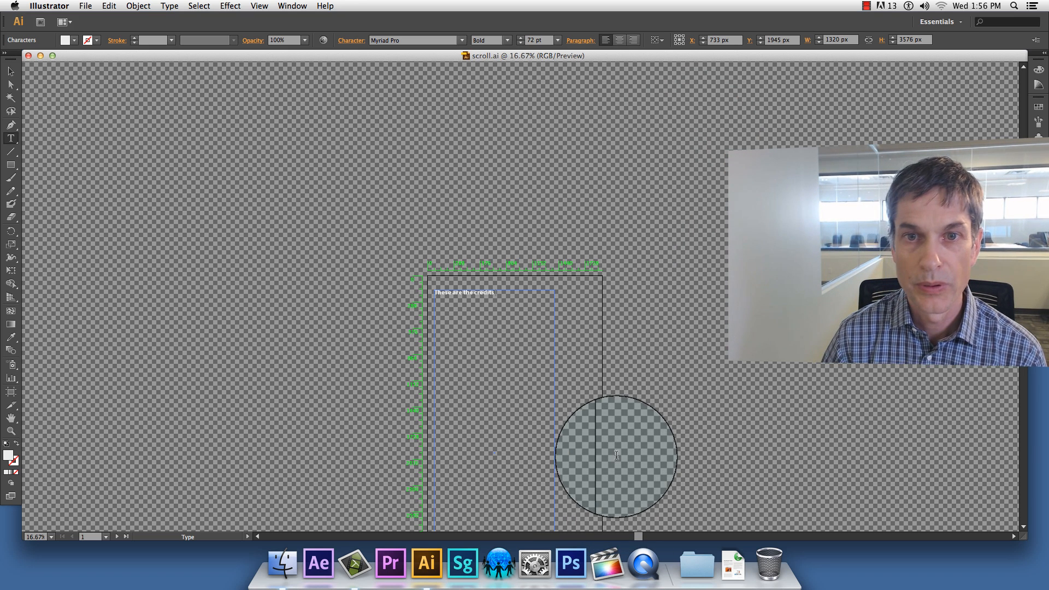
Step: Create a new document named "head credits" with the Video and Film profile and the HDTV 1080 size
click(84, 5)
click(90, 19)
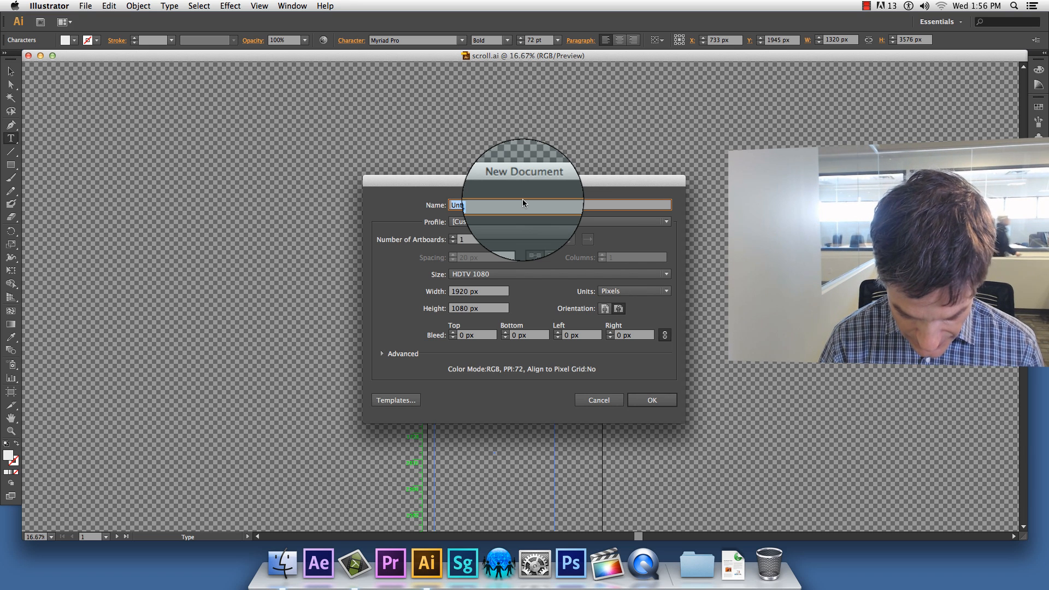
text(head credits)
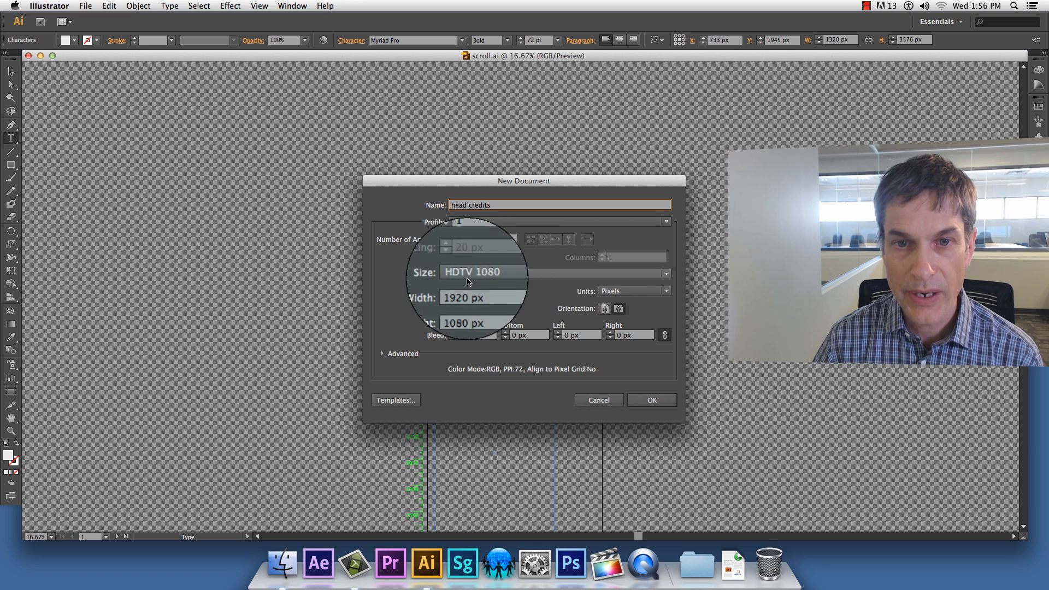
click(665, 221)
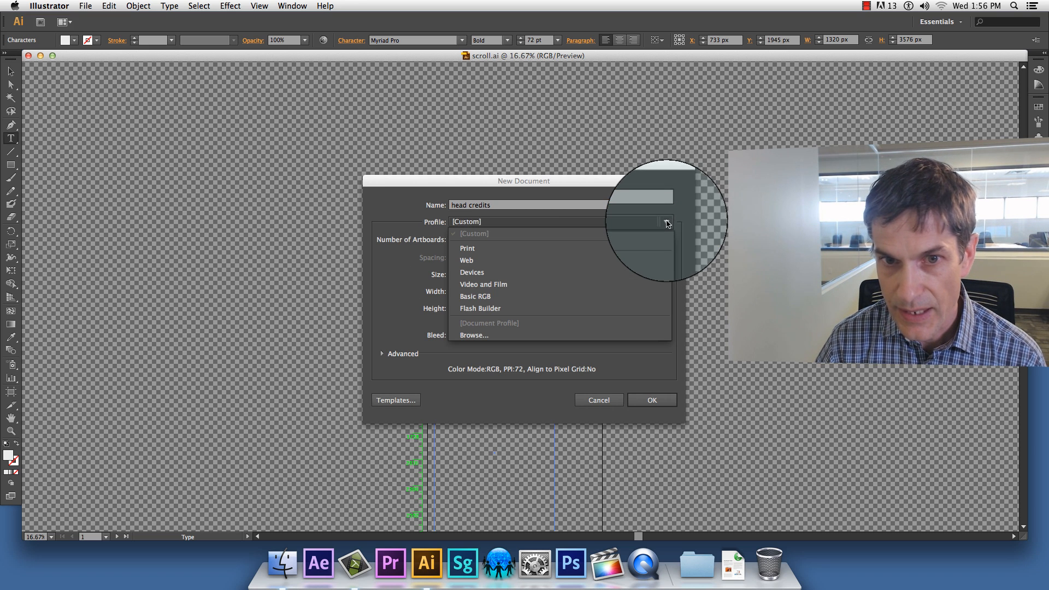
click(647, 284)
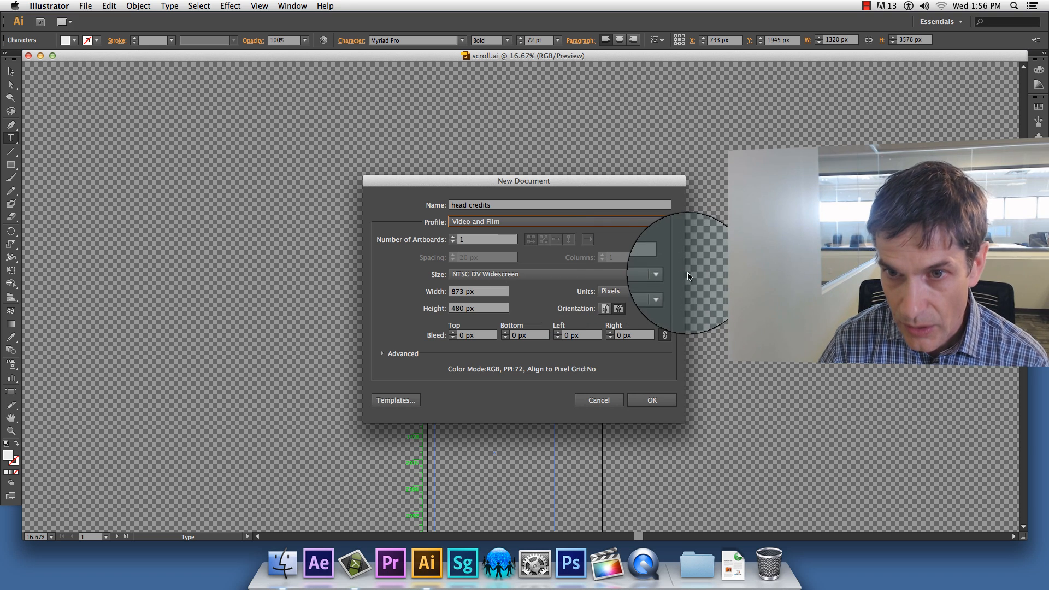
click(667, 275)
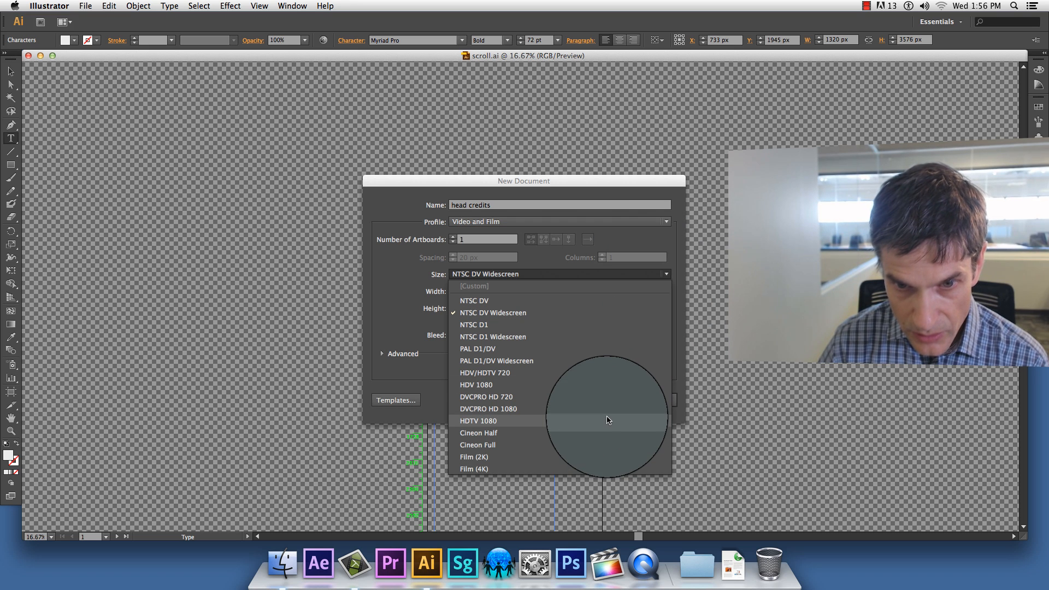
click(590, 422)
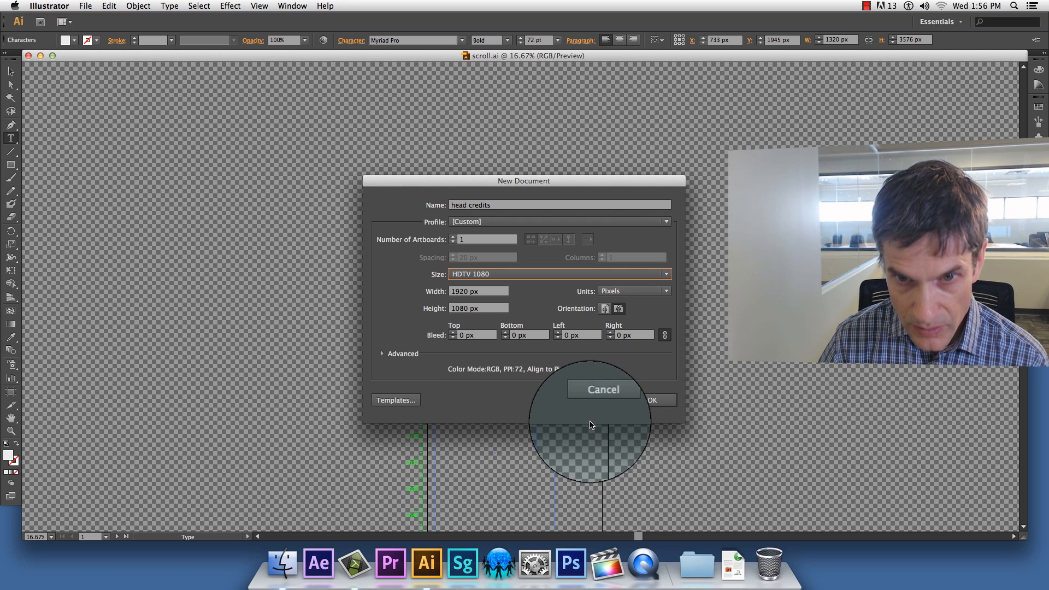
click(649, 399)
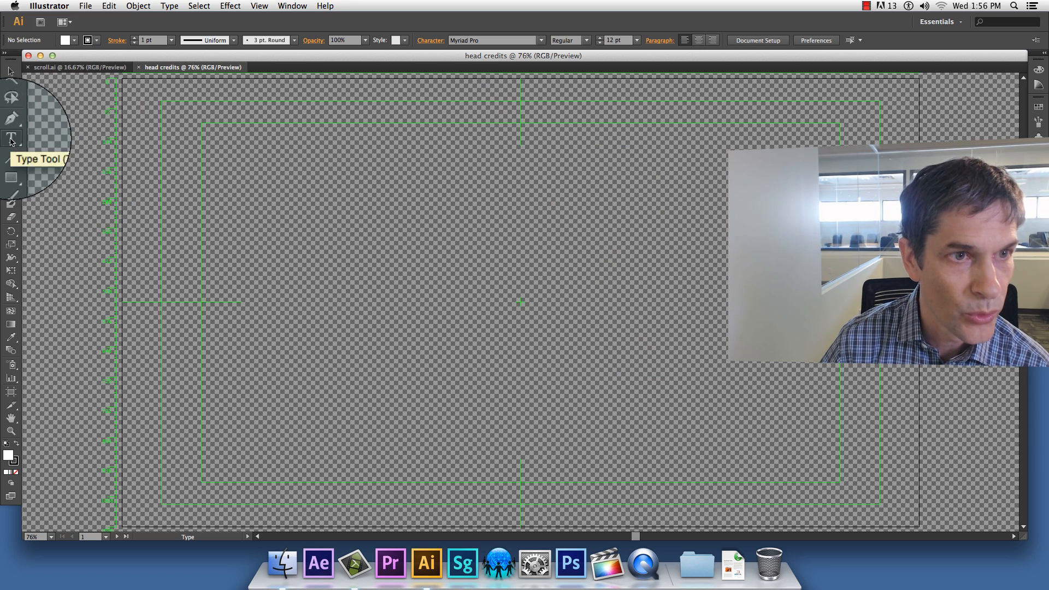
Step: Create a text area about 1253 px wide reading "title" at 197 pt, and shorten it to about 296 px high
drag(280, 169, 800, 380)
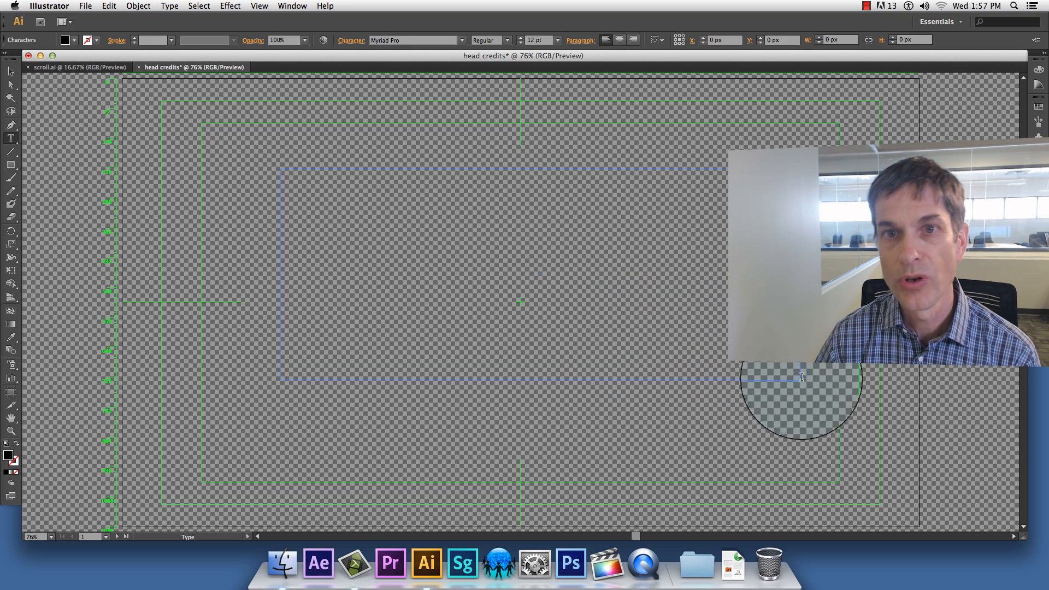
click(533, 41)
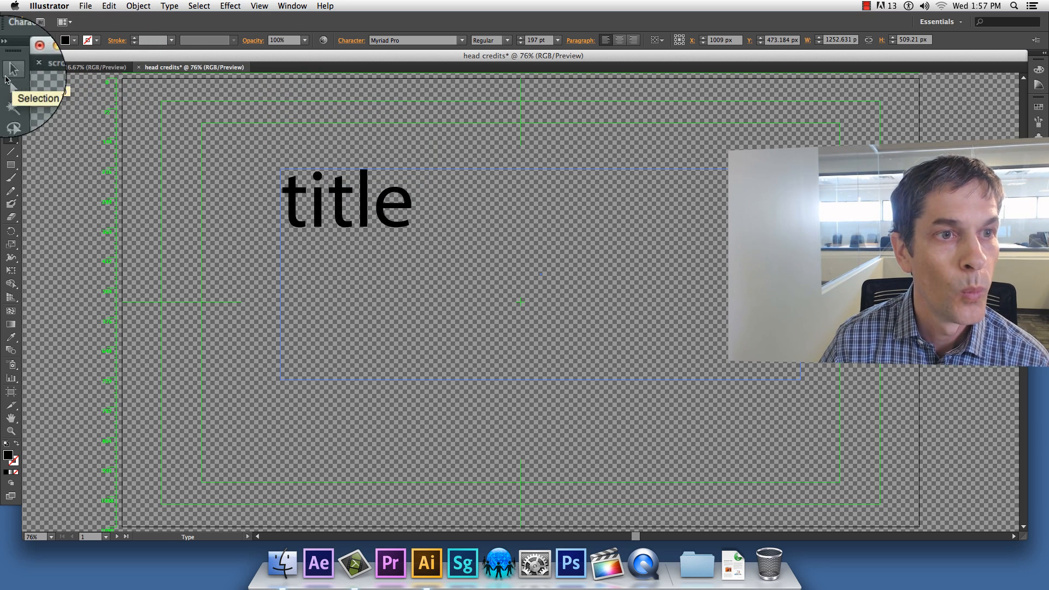
click(11, 71)
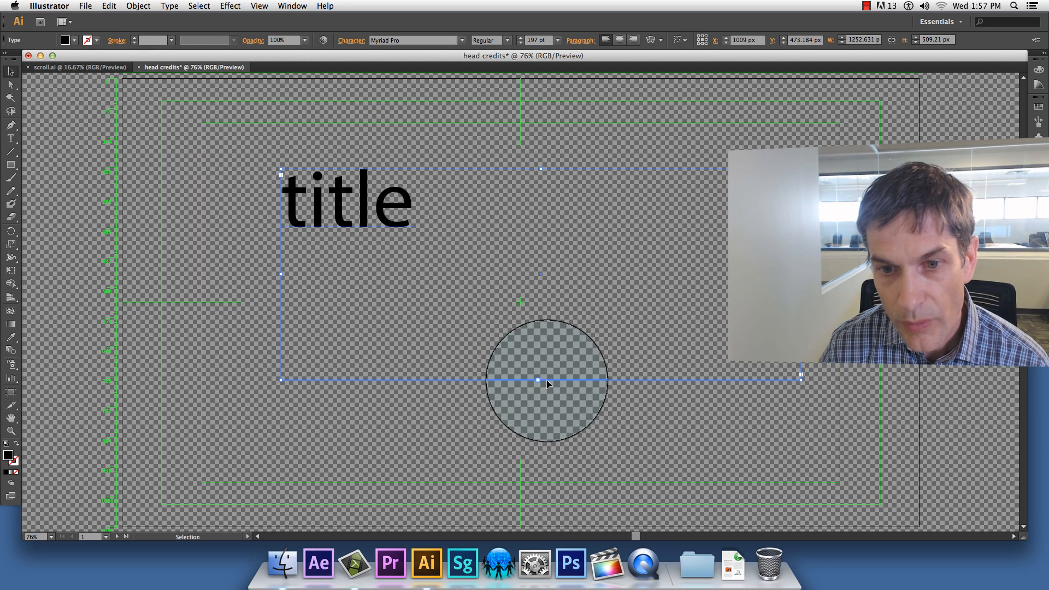
drag(546, 379, 497, 271)
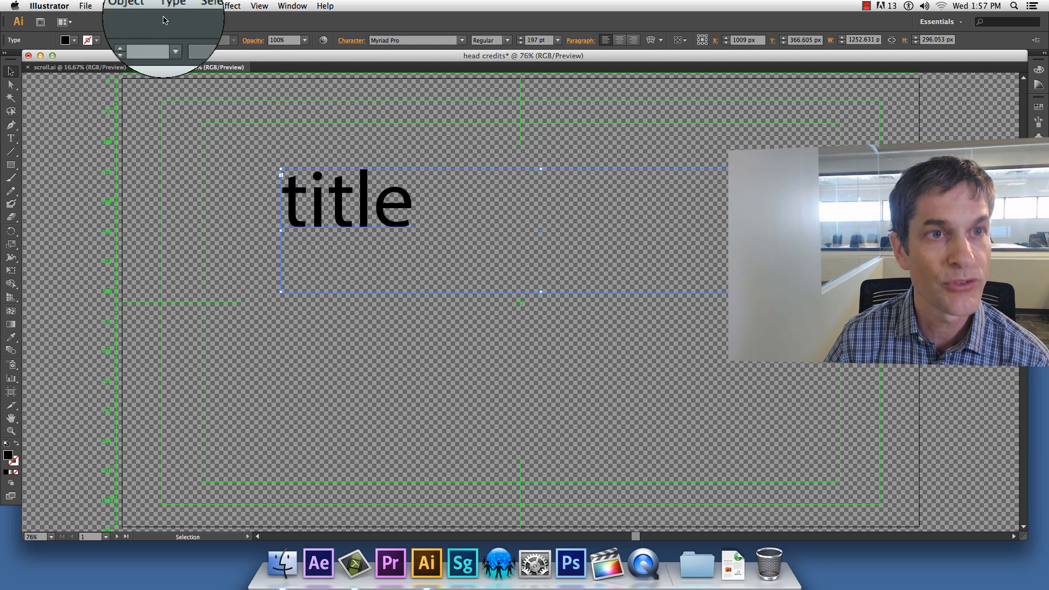
Step: Expand the "title" text into vector shapes, with both Object and Fill included
click(139, 6)
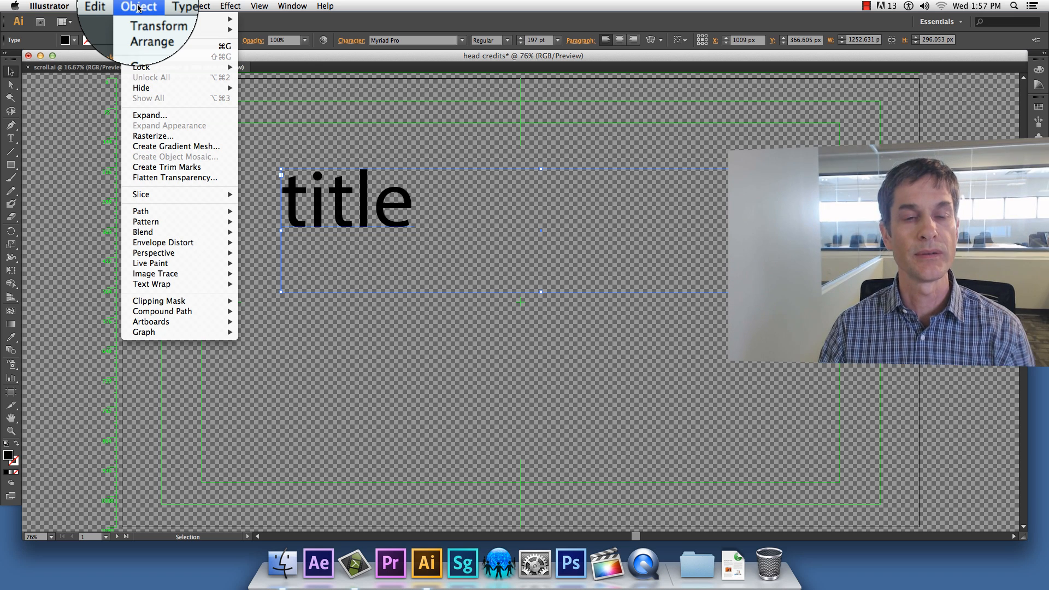
click(152, 116)
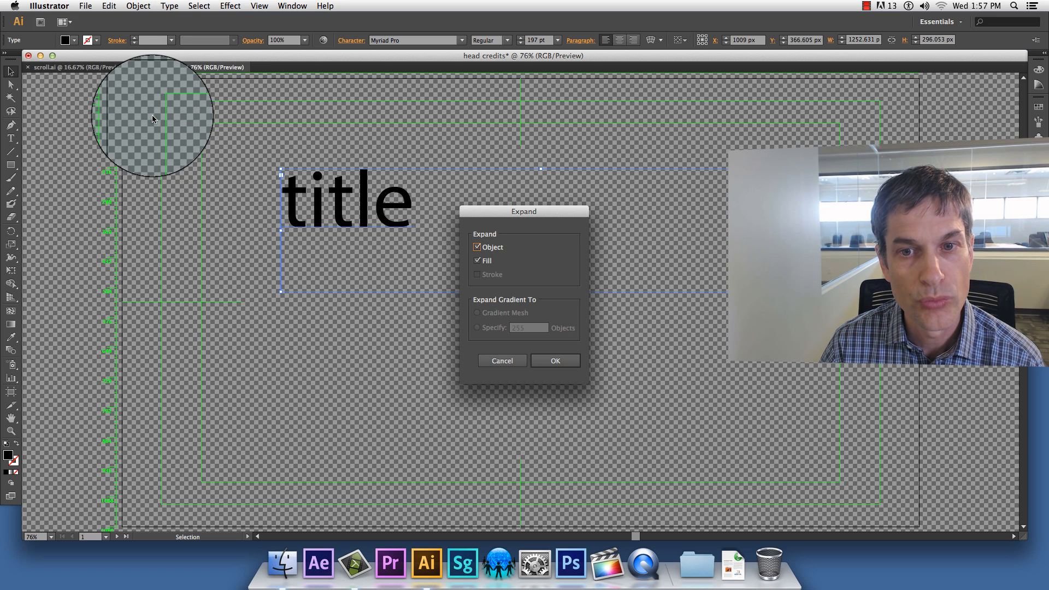
click(553, 360)
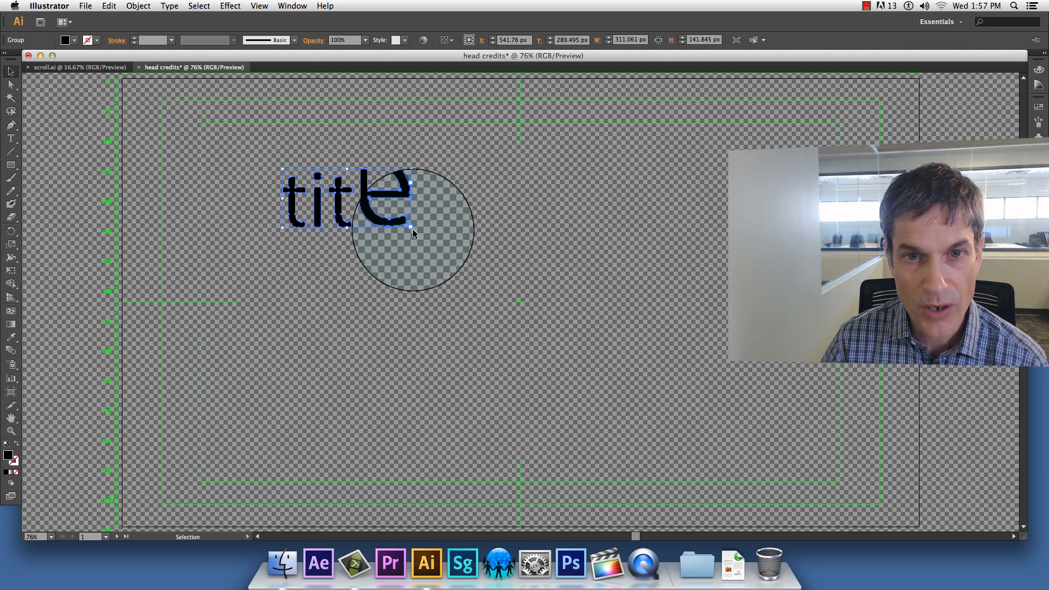
Step: Enlarge and stretch the expanded "title" group freely to about 757 px wide by 553 px high
drag(412, 227, 599, 339)
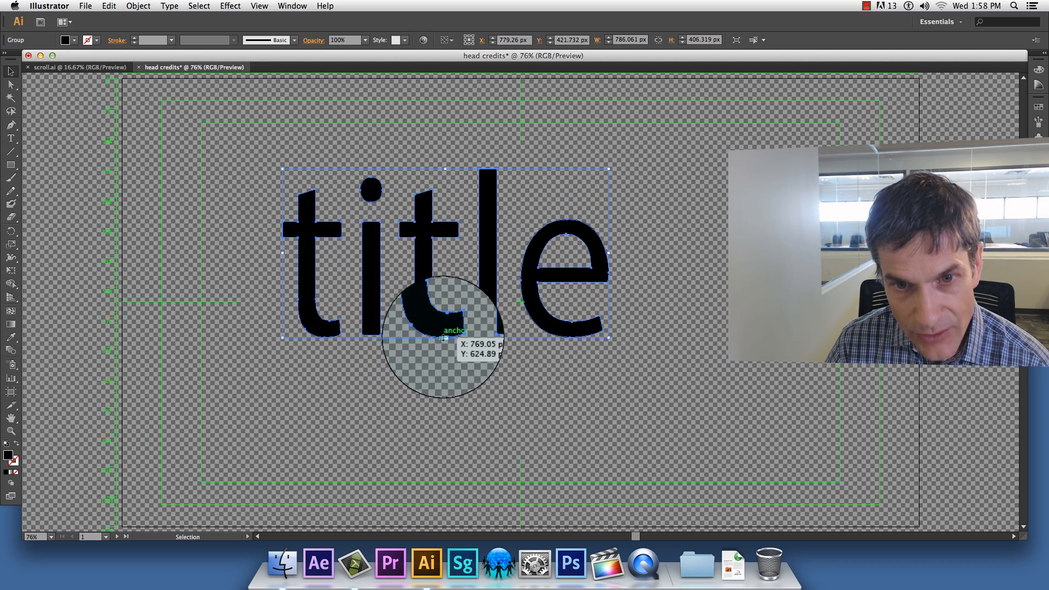
drag(445, 337, 445, 393)
mouse_move(607, 167)
mouse_down()
mouse_move(662, 137)
mouse_move(596, 165)
mouse_up()
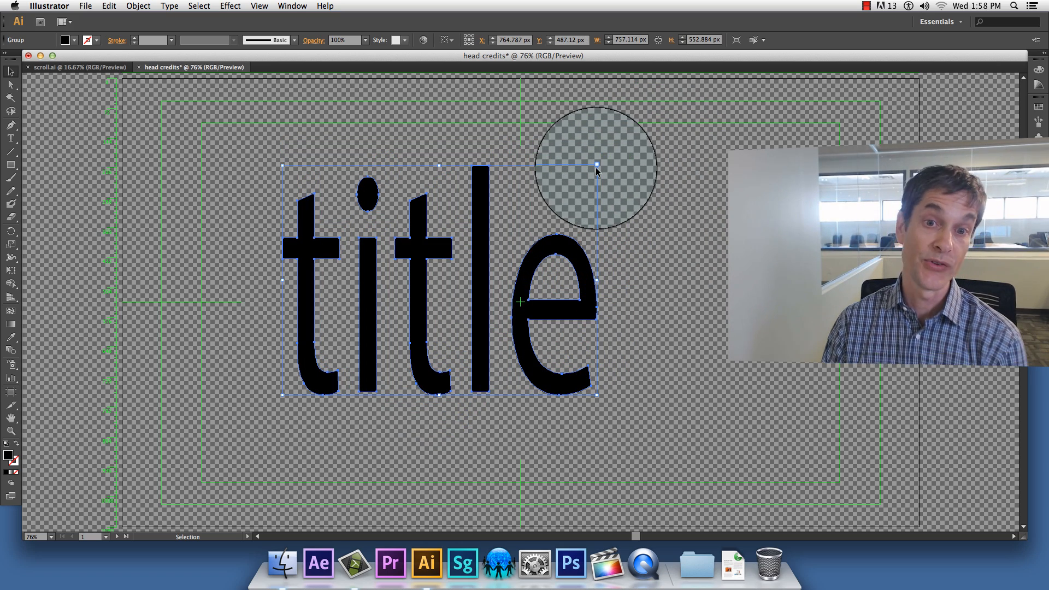
drag(596, 226, 345, 172)
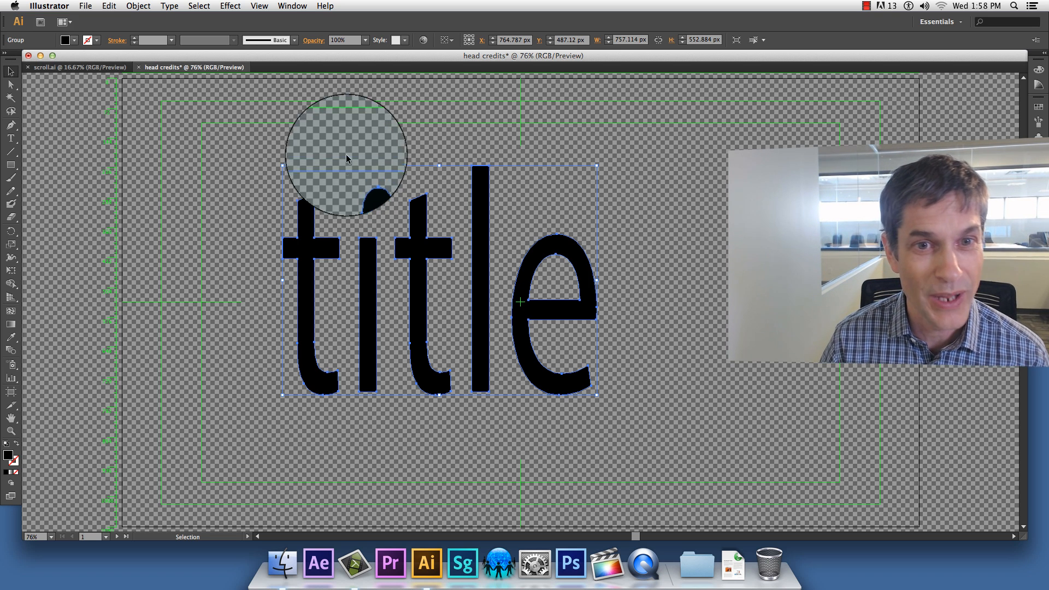
Step: Ungroup the title letters and move the first "t" up and left to about X 270, Y 355 px
click(134, 6)
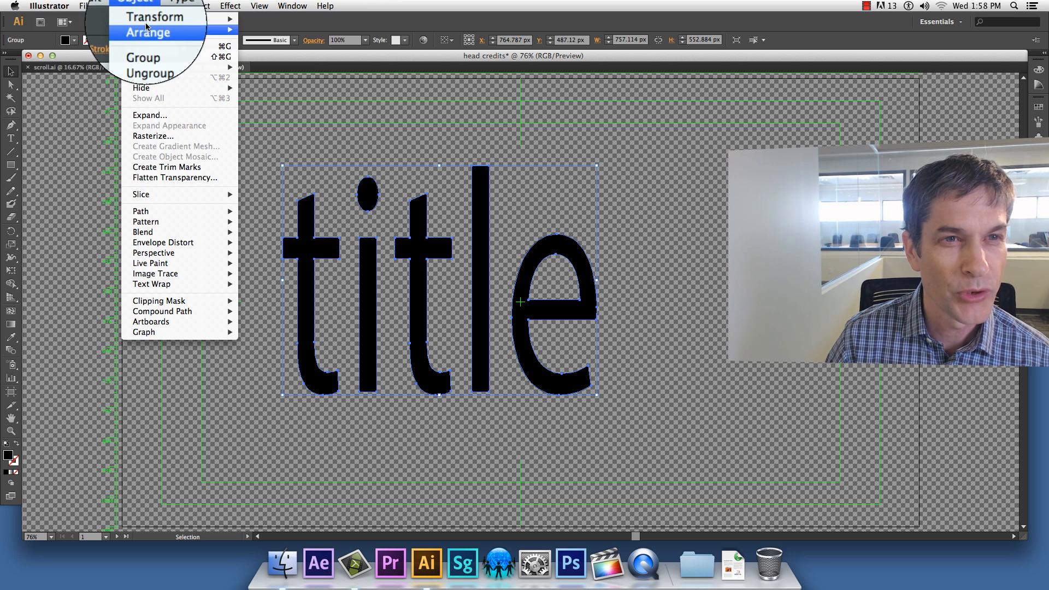
click(156, 58)
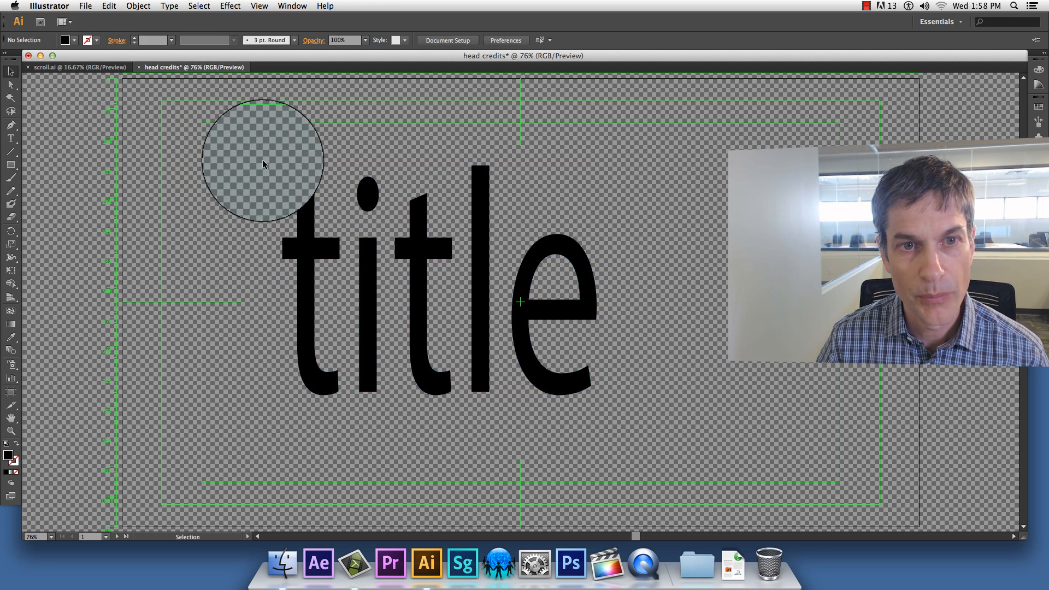
click(314, 212)
drag(314, 213, 232, 148)
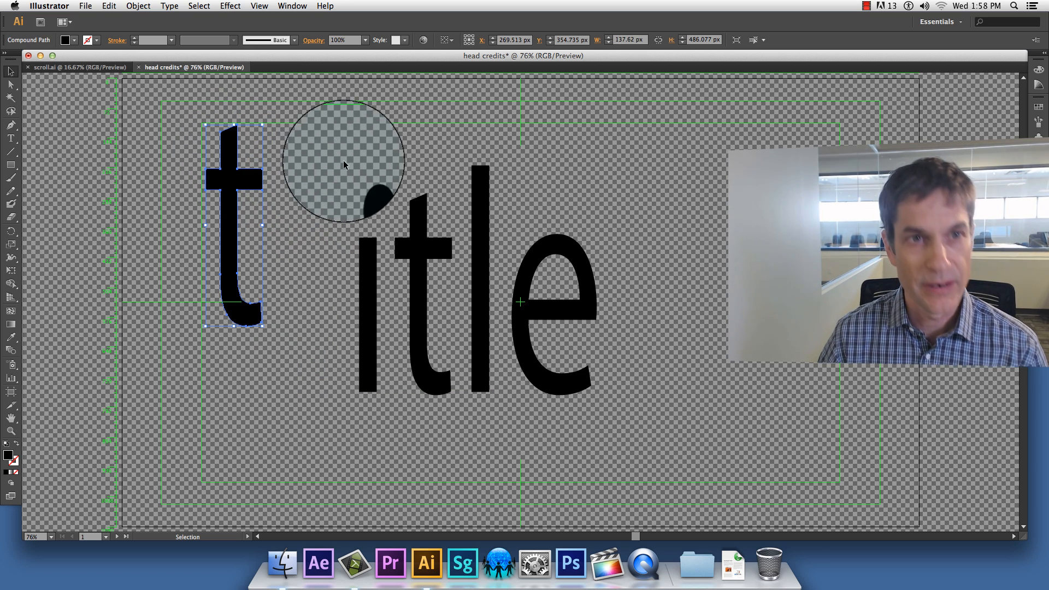
Step: Pull the upper-right anchor point of the first "t" right to about X 338 px, convert it to smooth, and adjust its handle
click(9, 84)
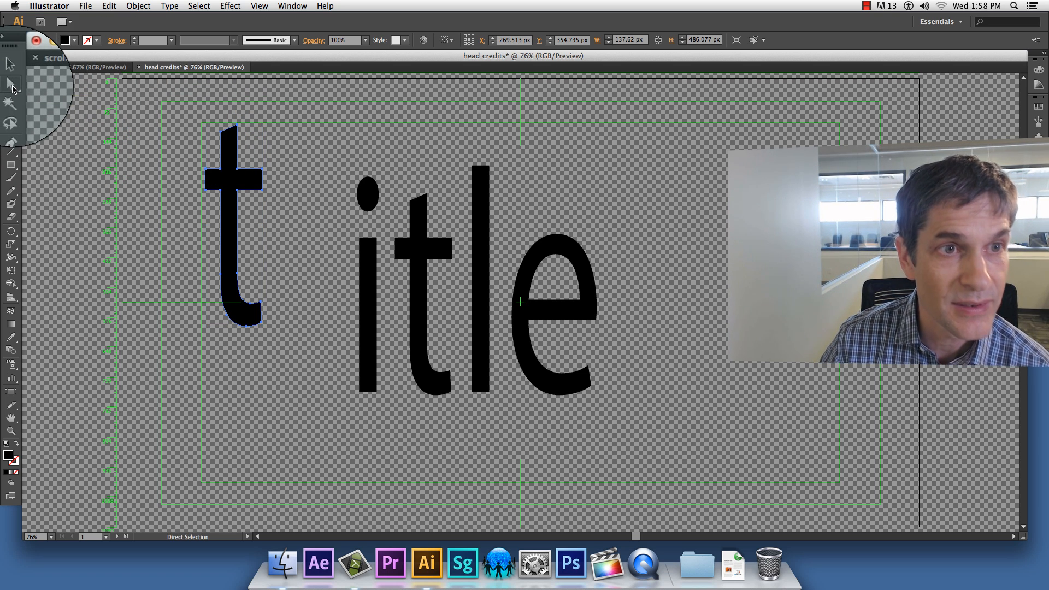
click(237, 127)
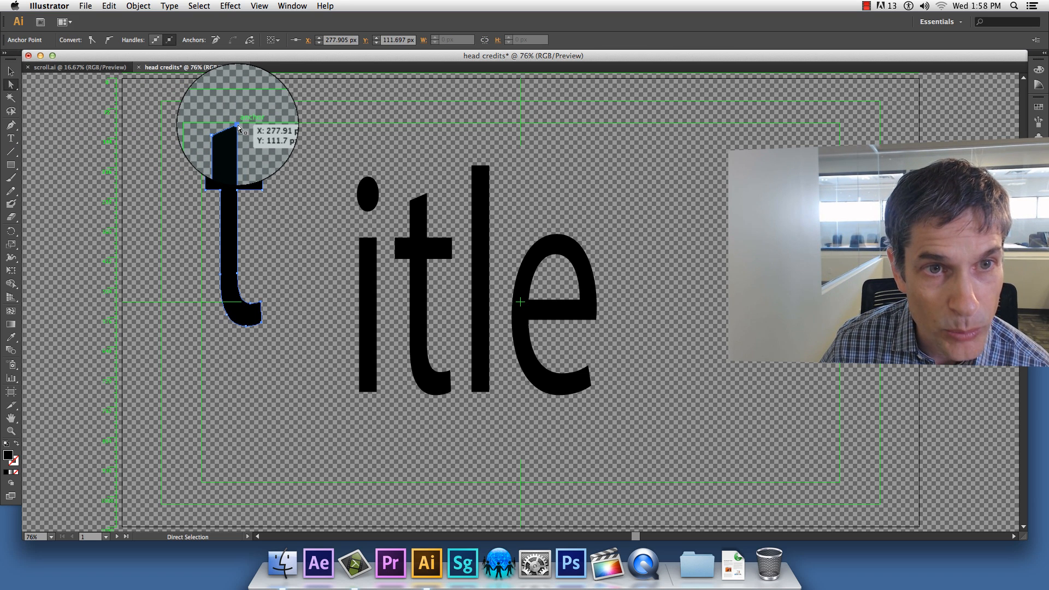
drag(238, 126, 264, 127)
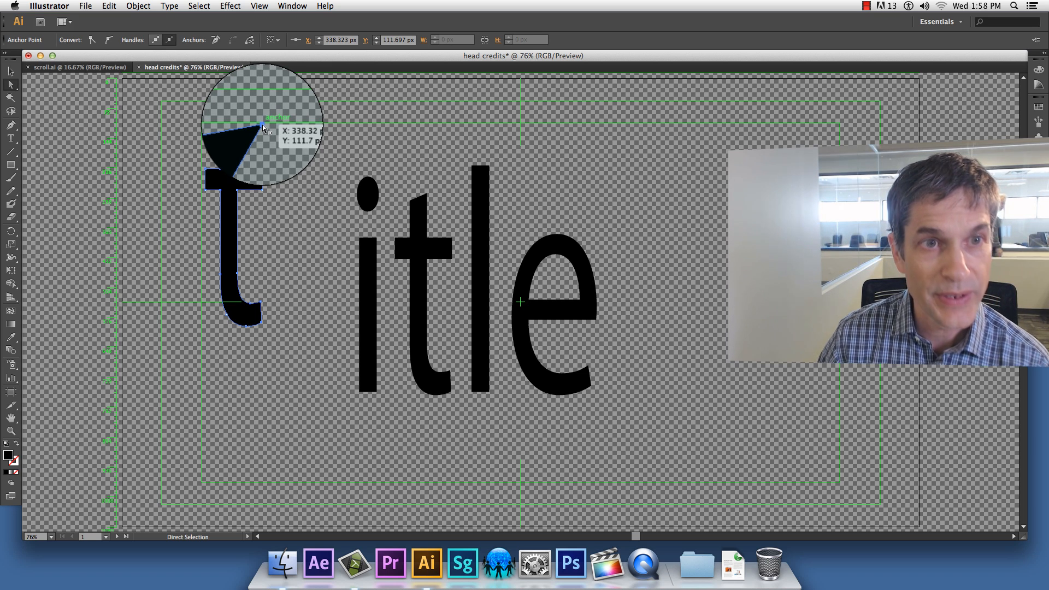
click(109, 39)
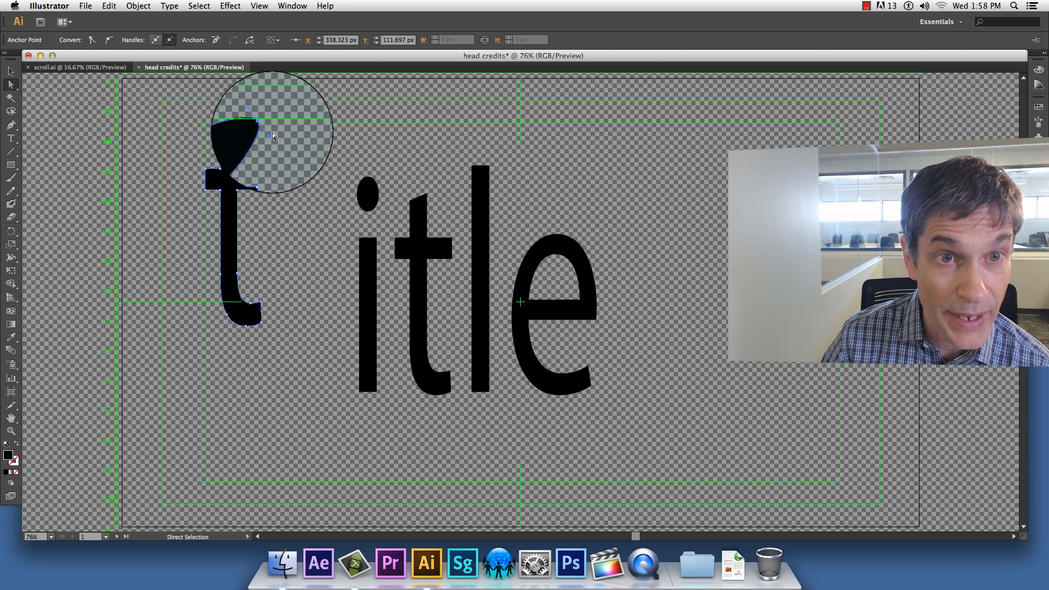
mouse_move(274, 135)
mouse_down()
mouse_move(277, 144)
mouse_move(248, 109)
mouse_move(278, 145)
mouse_up()
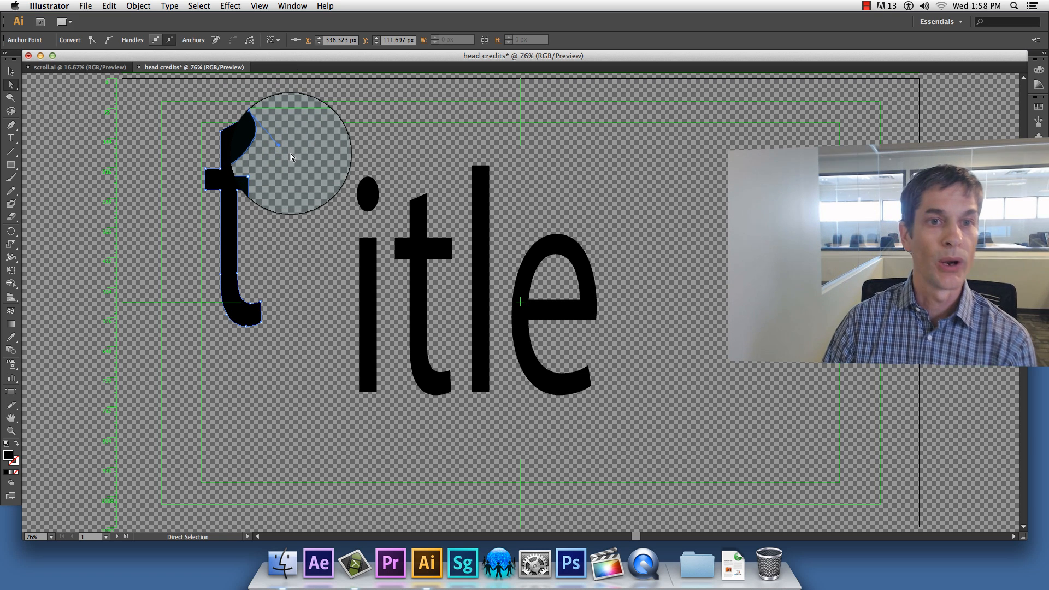
Step: Give the whole first "t" a light tan fill and a black stroke heavier than 2 pt
click(11, 71)
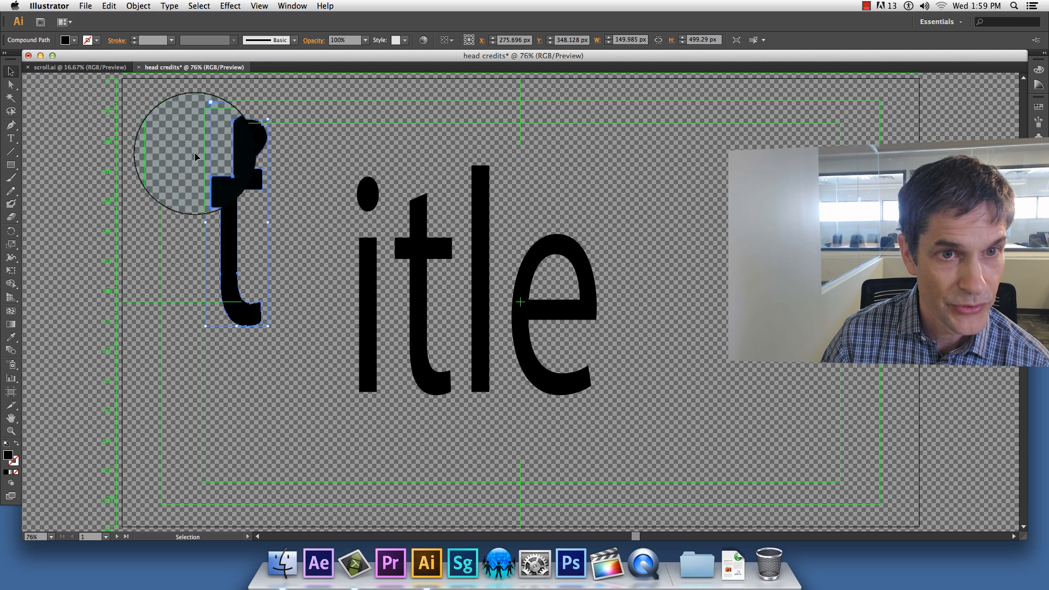
click(75, 42)
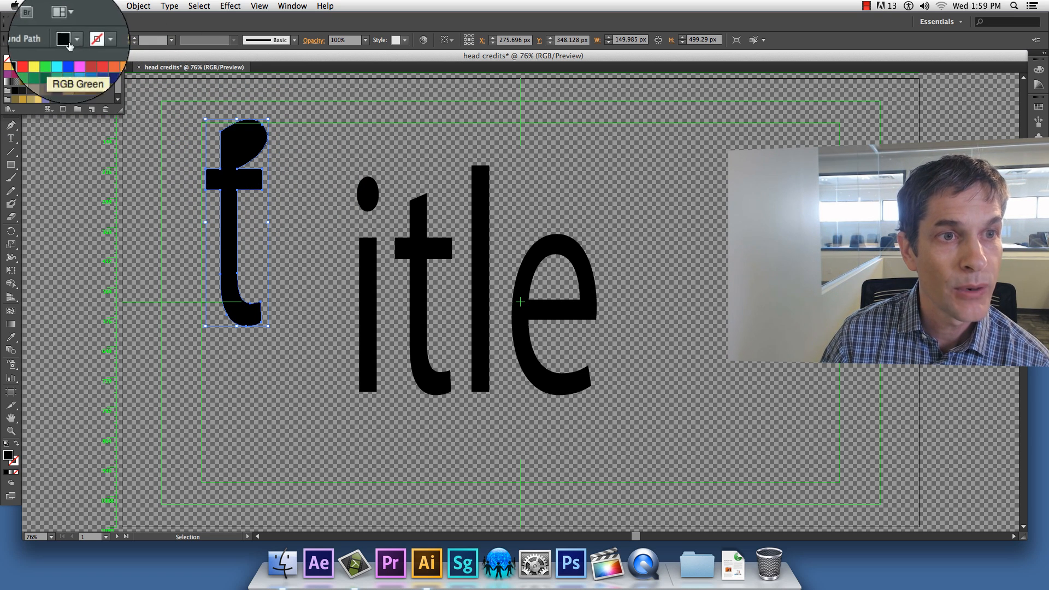
click(39, 75)
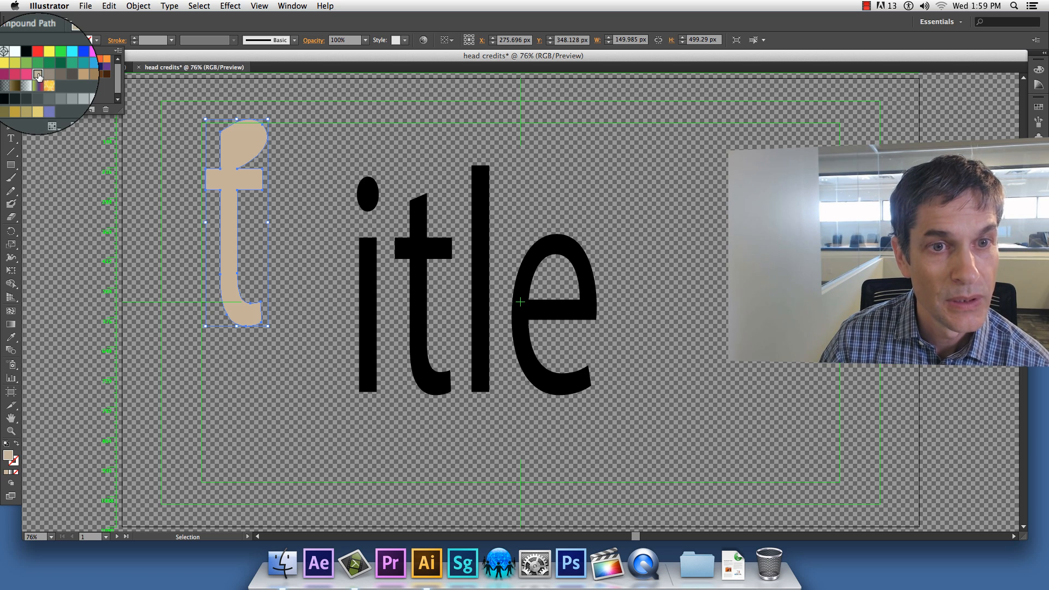
click(134, 40)
click(134, 38)
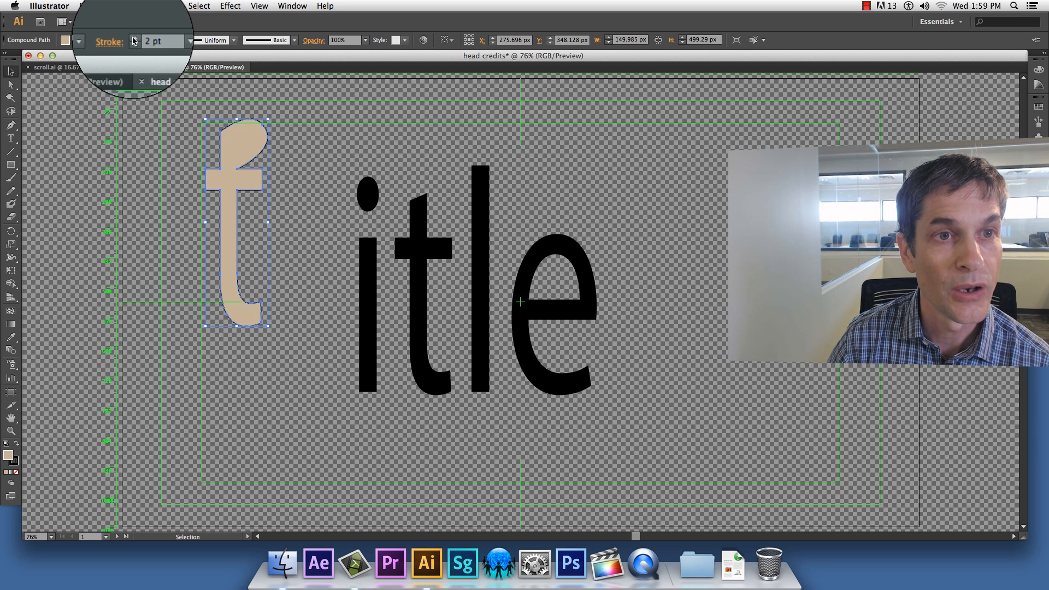
click(134, 38)
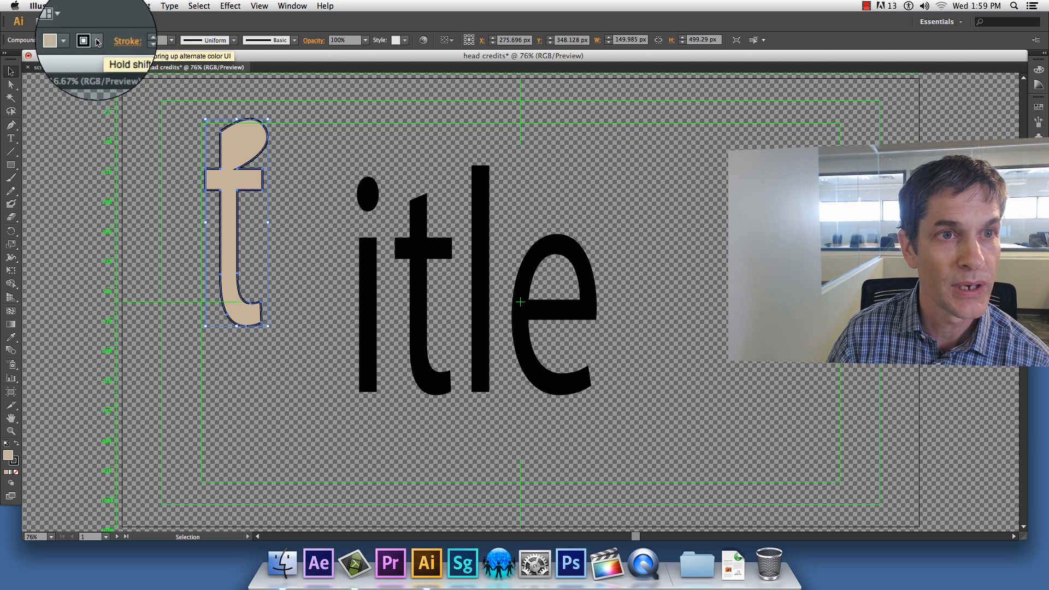
Step: Change the stroke colour of the first "t" to dark green
click(90, 40)
click(50, 67)
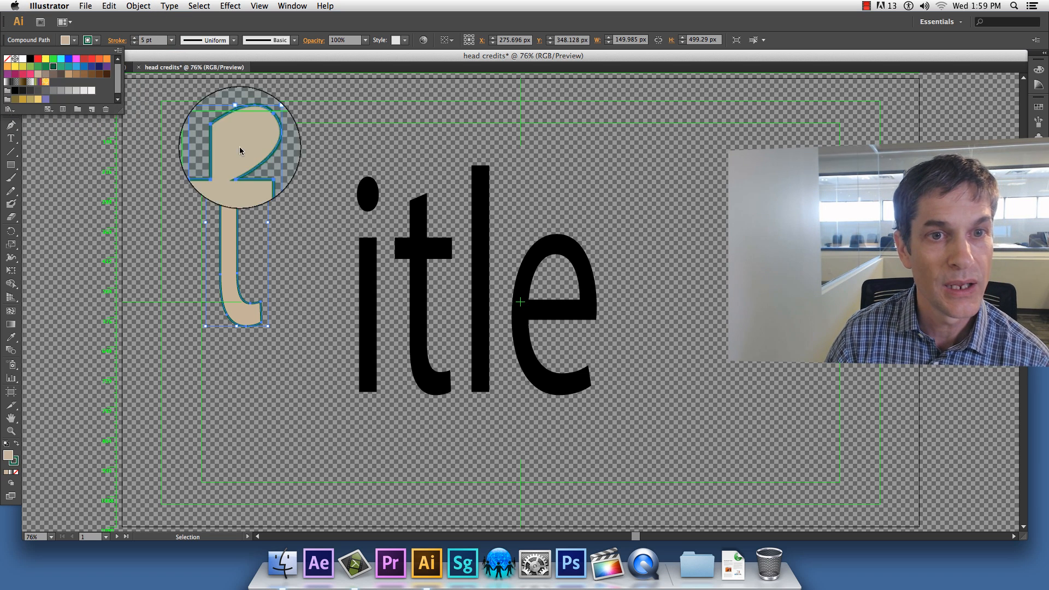
Step: Move the letter "i" up and left, closer to the first "t", to about X 507, Y 445 px
click(366, 201)
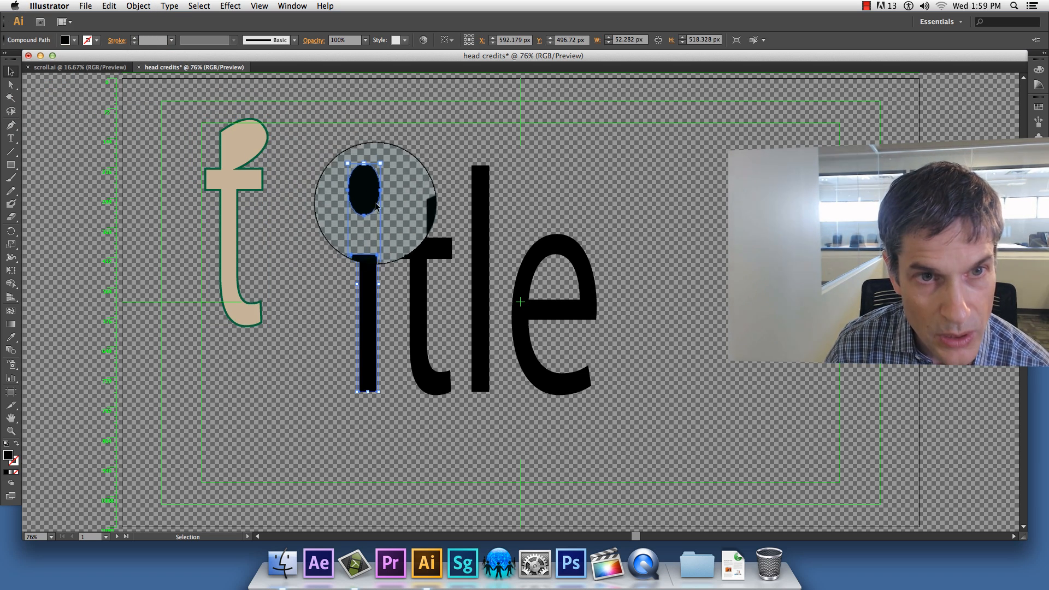
click(418, 204)
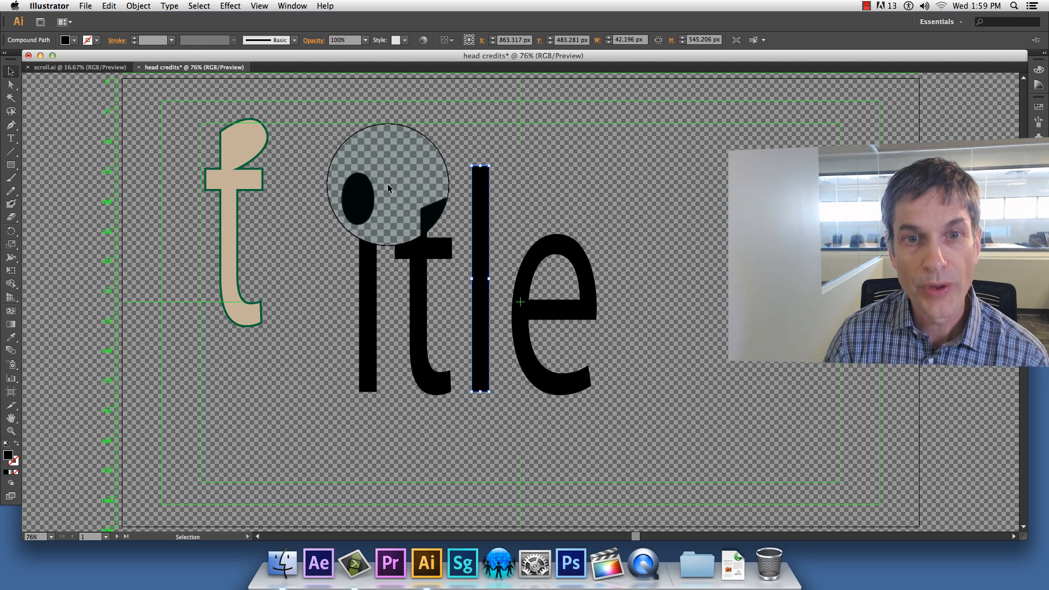
drag(369, 184, 328, 164)
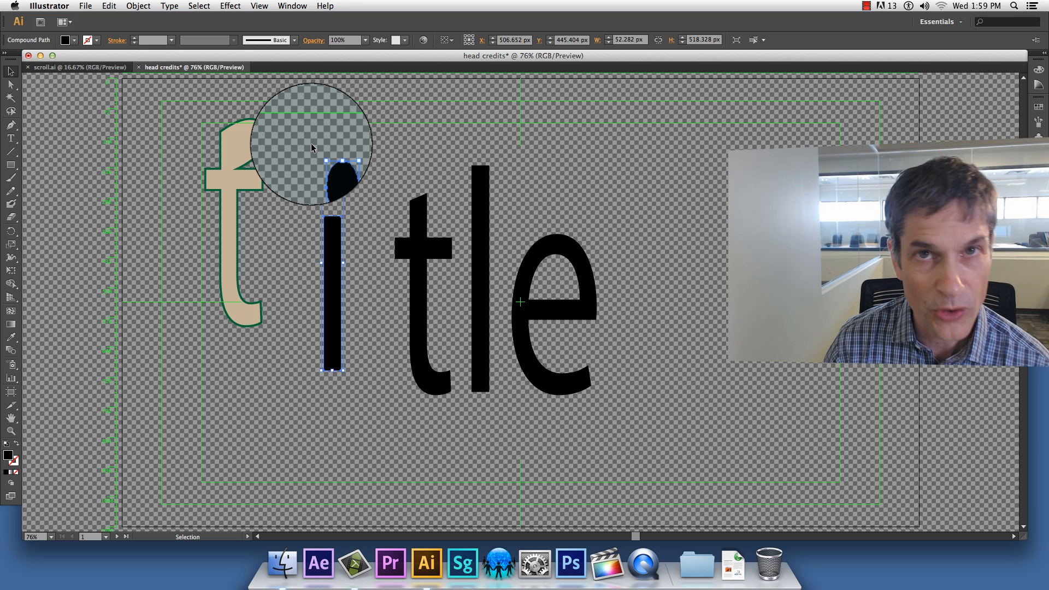
Step: Release the compound path of the "i" and move its dot up and right, away from the stem
click(140, 7)
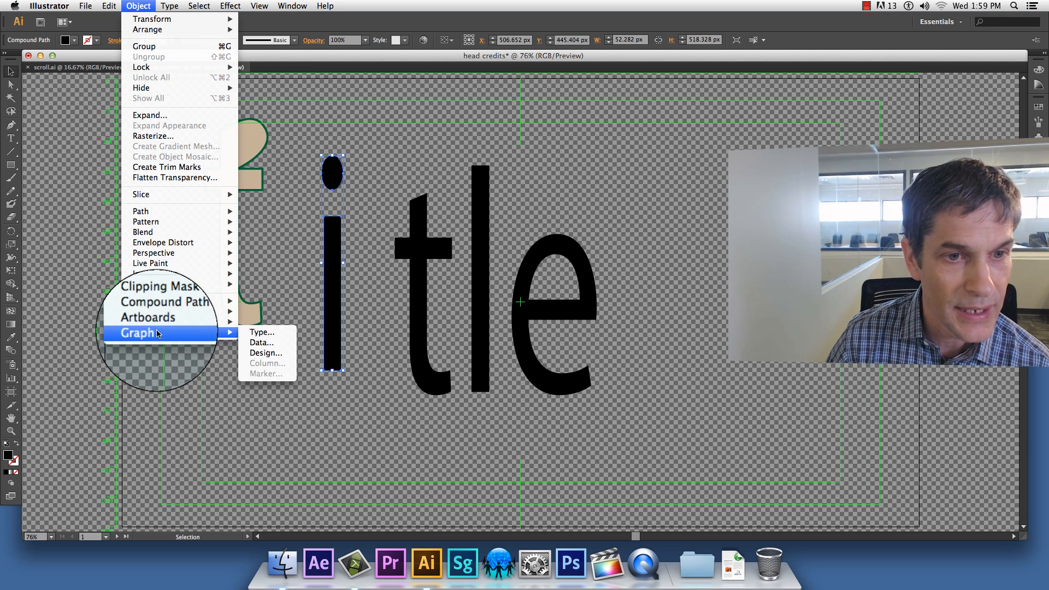
mouse_move(161, 314)
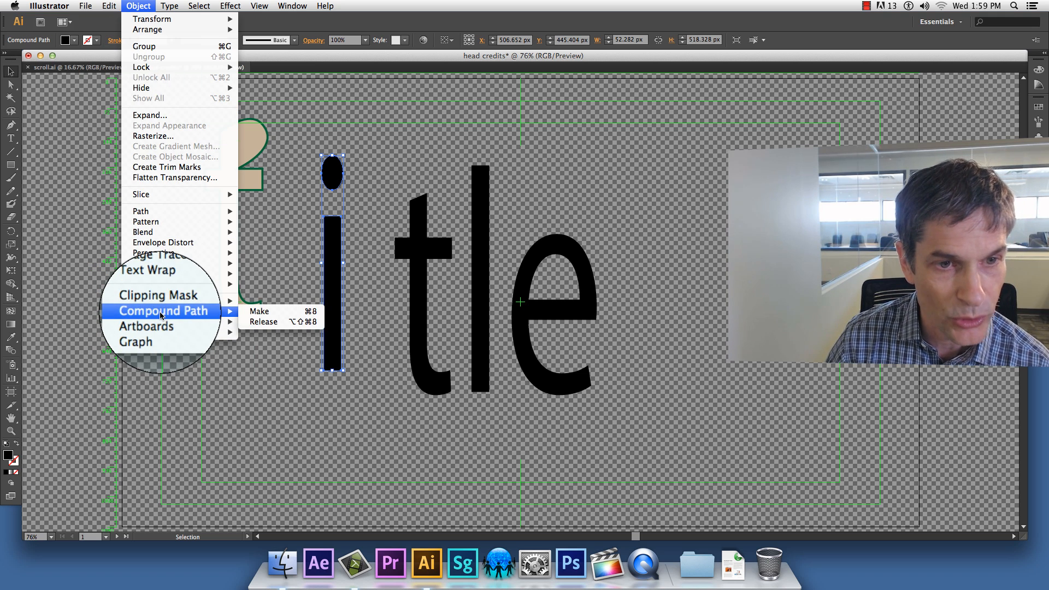
click(261, 323)
click(256, 327)
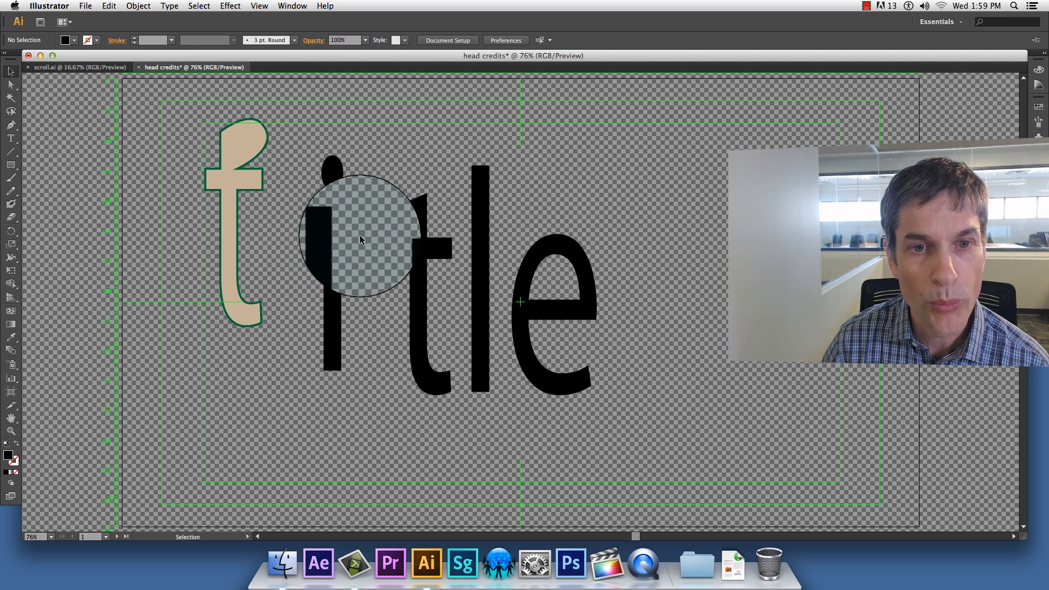
drag(333, 238, 335, 282)
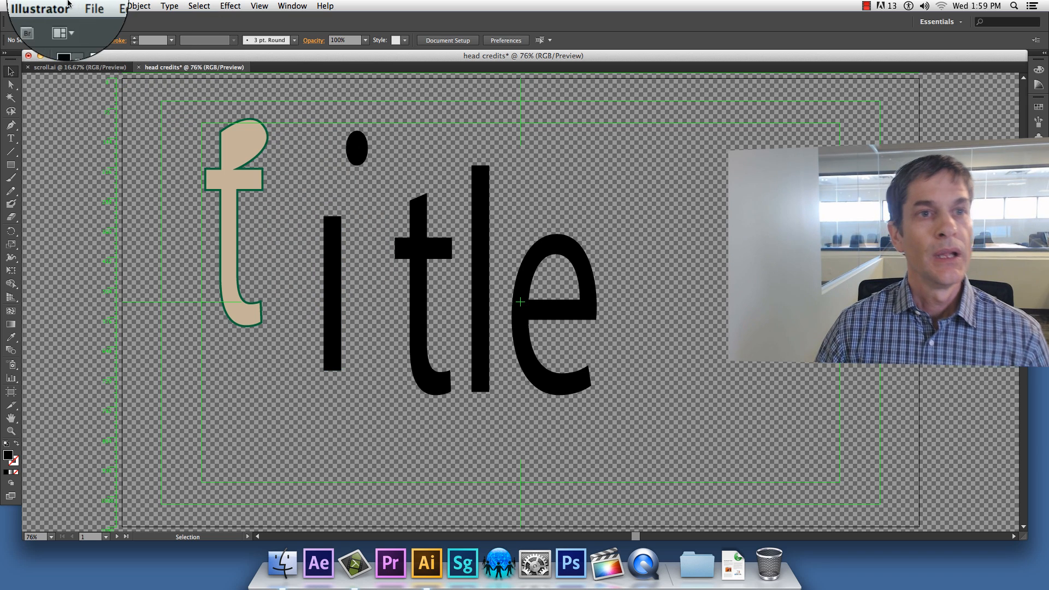
Step: Save the document as head credits.ai in Documents, in Illustrator CS6 format with the default options
click(85, 5)
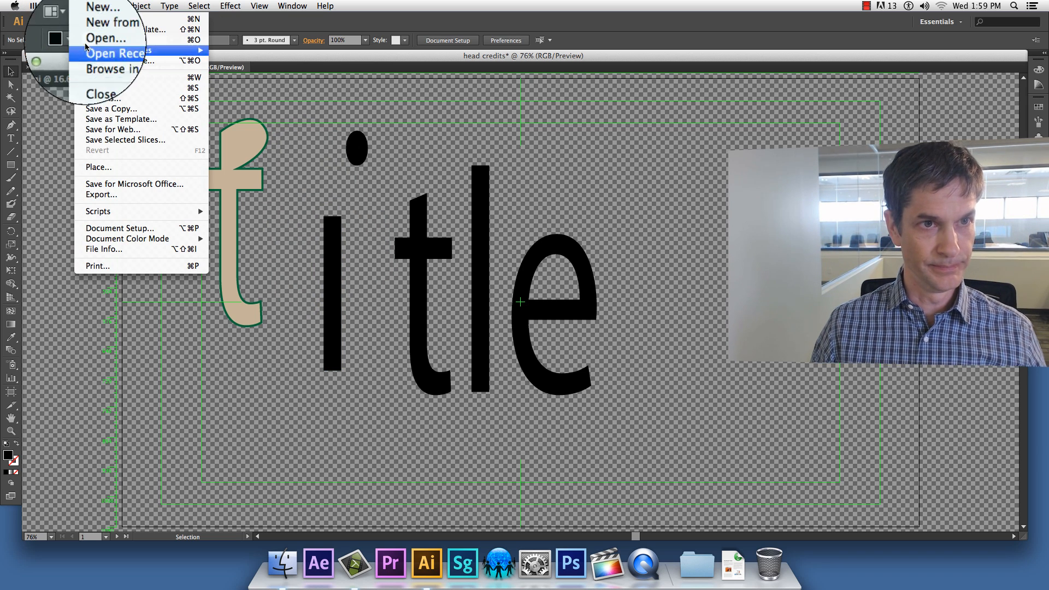
click(94, 87)
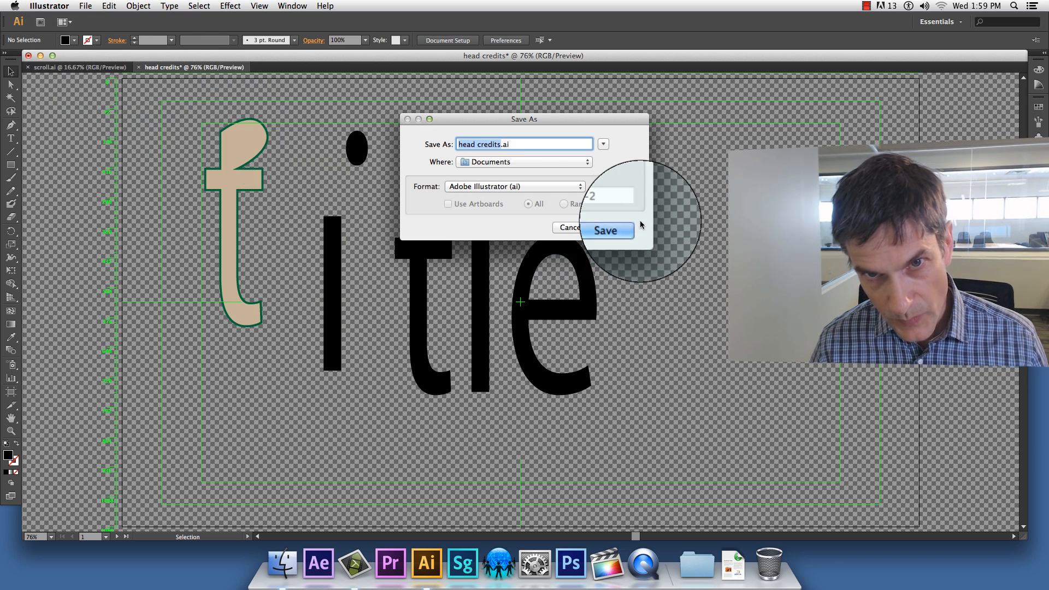
click(632, 230)
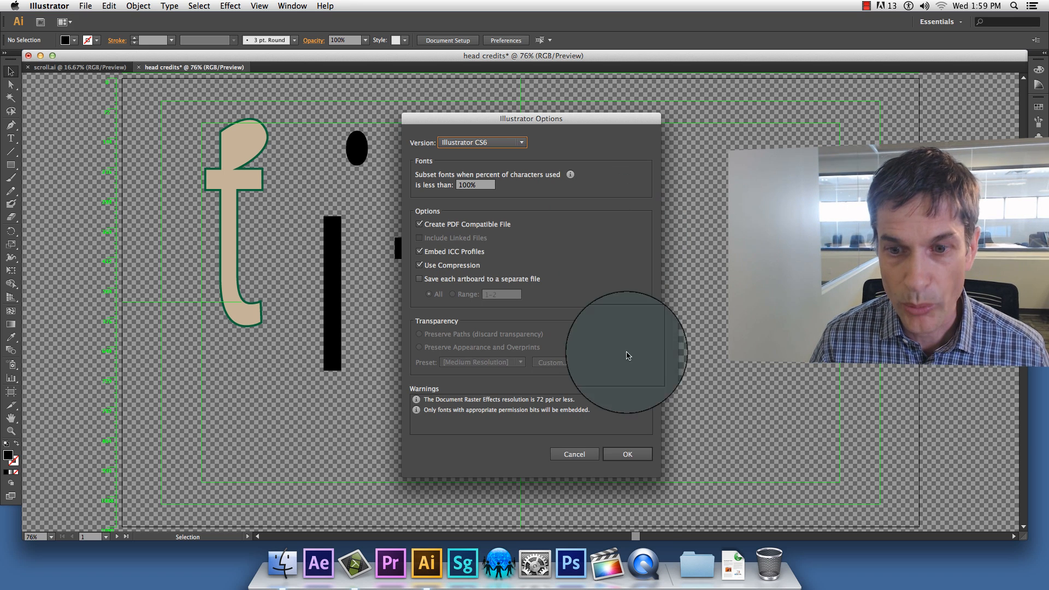
click(618, 455)
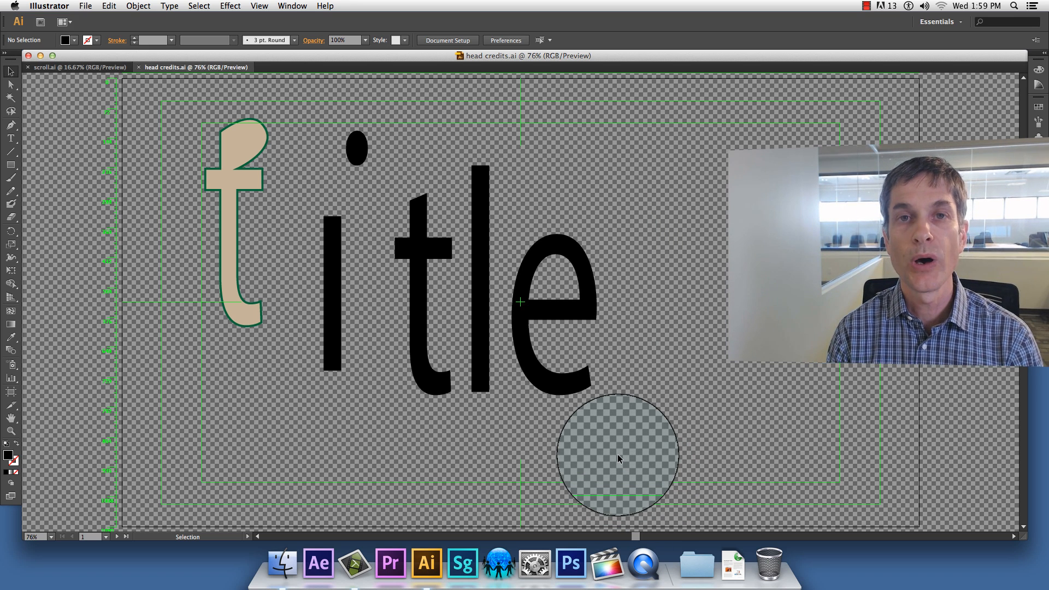